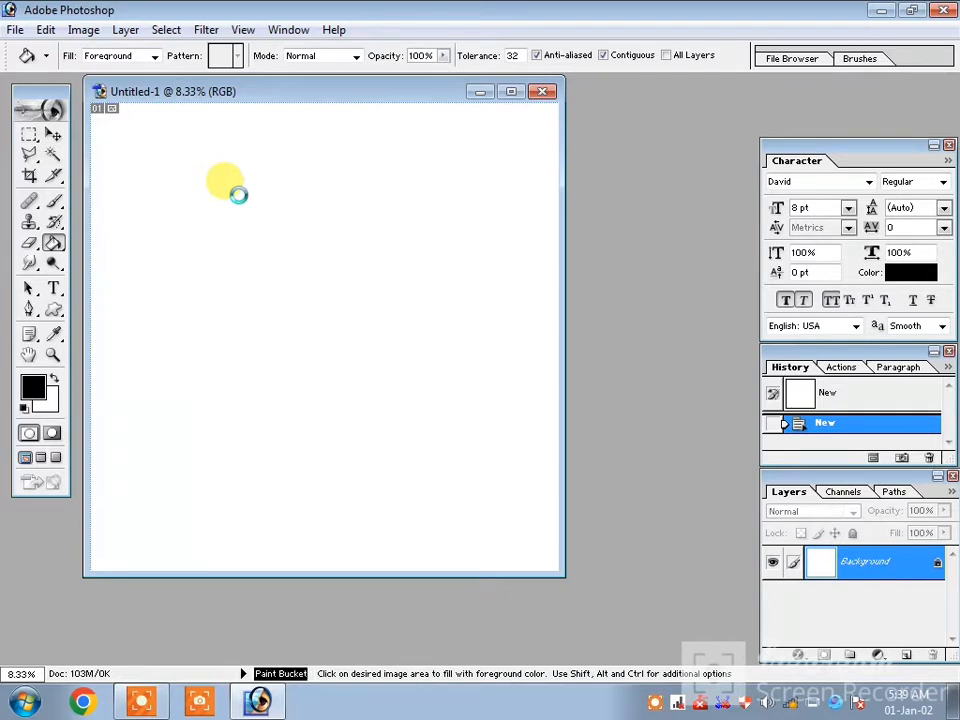
# Fill the background with black and draw a ring near the canvas centre with the Custom Shape tool
pyautogui.click(237, 194)
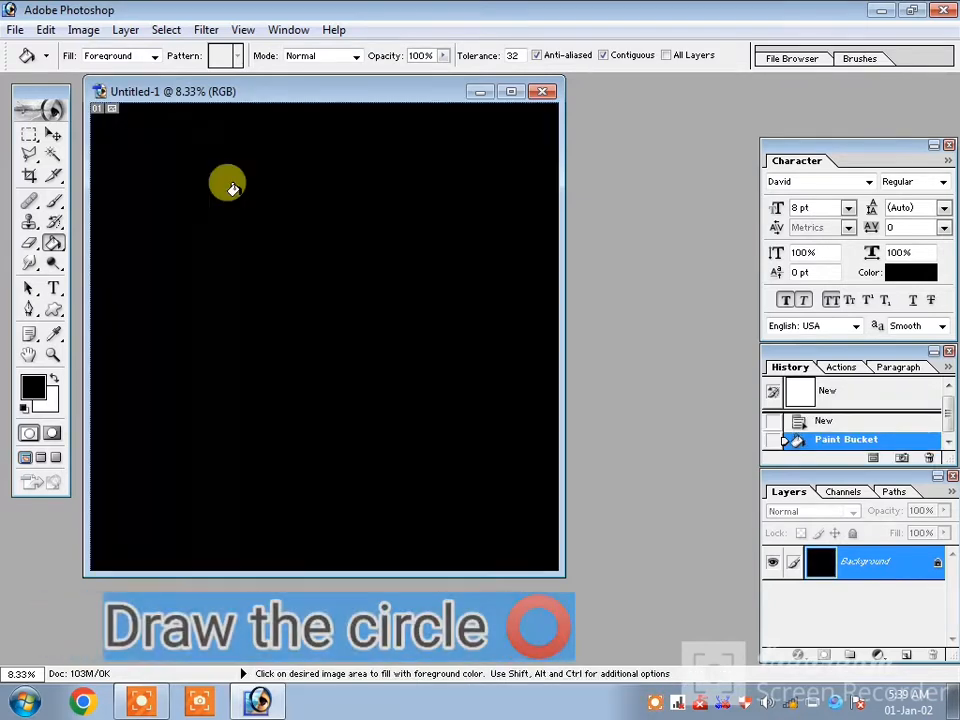
pyautogui.click(54, 311)
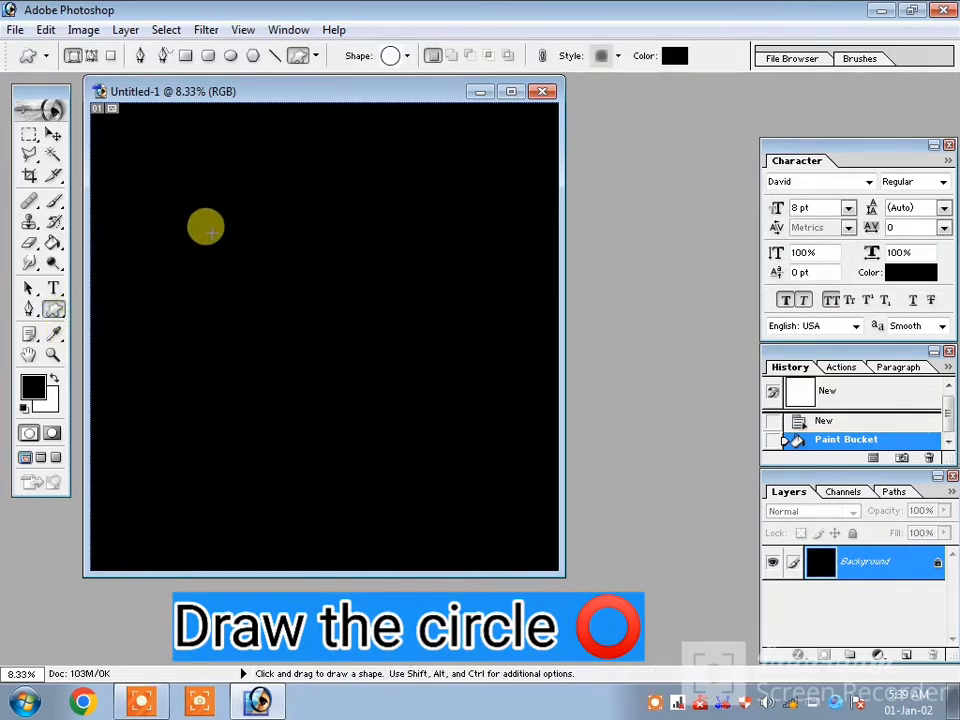
pyautogui.moveTo(237, 244); pyautogui.dragTo(389, 389)
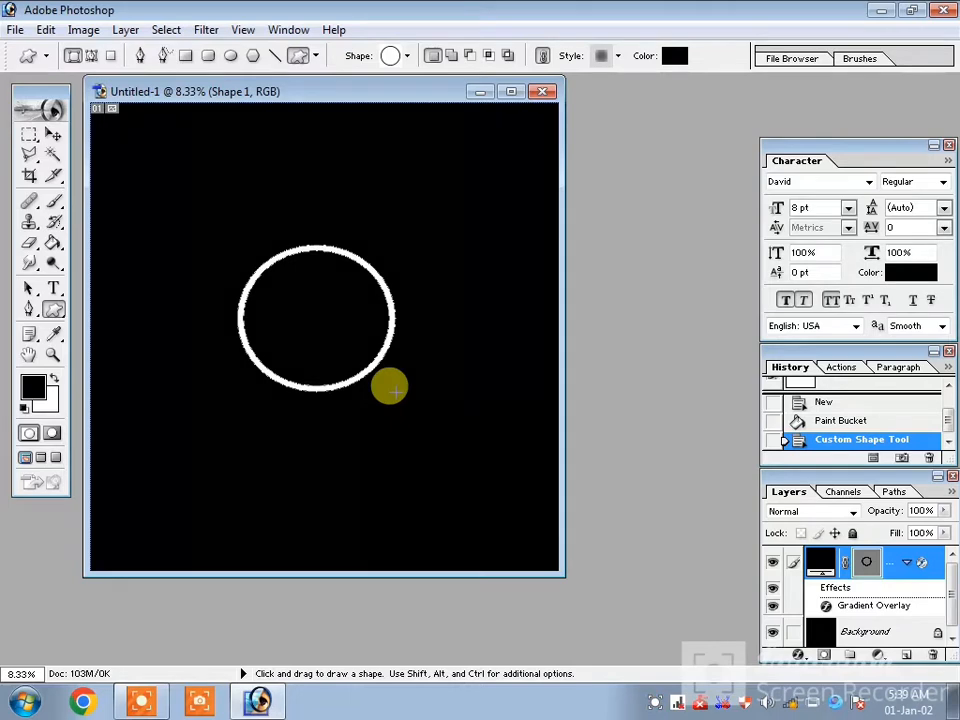
# Add a Drop Shadow to the ring's layer in Normal mode with 100% opacity, 16 px distance and 100% spread
pyautogui.rightClick(897, 570)
pyautogui.click(803, 362)
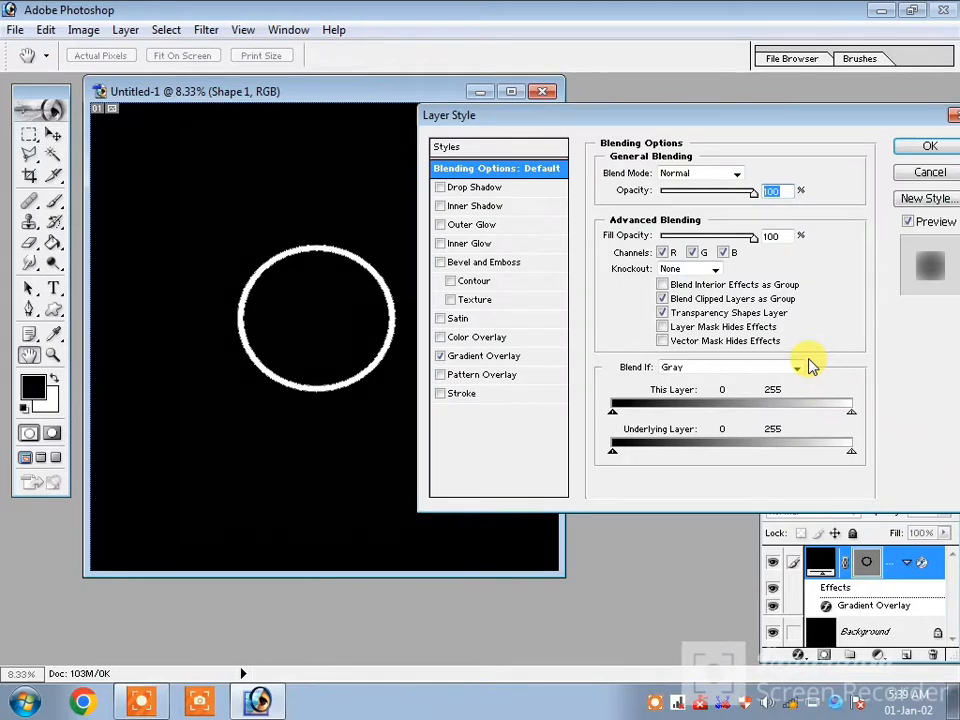
pyautogui.click(496, 188)
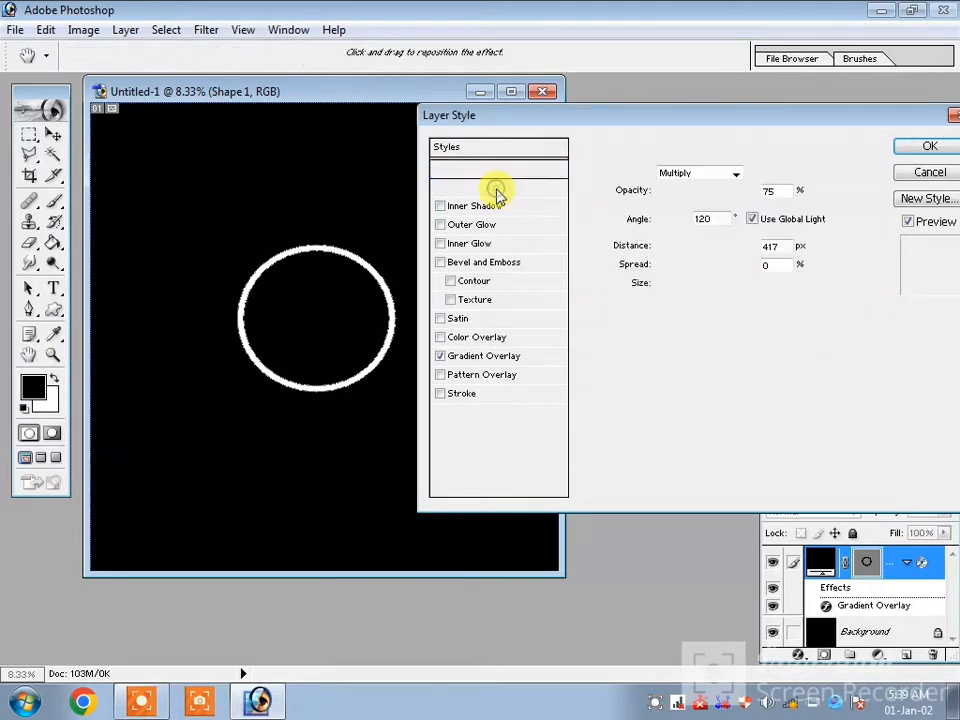
pyautogui.moveTo(731, 191); pyautogui.dragTo(761, 190)
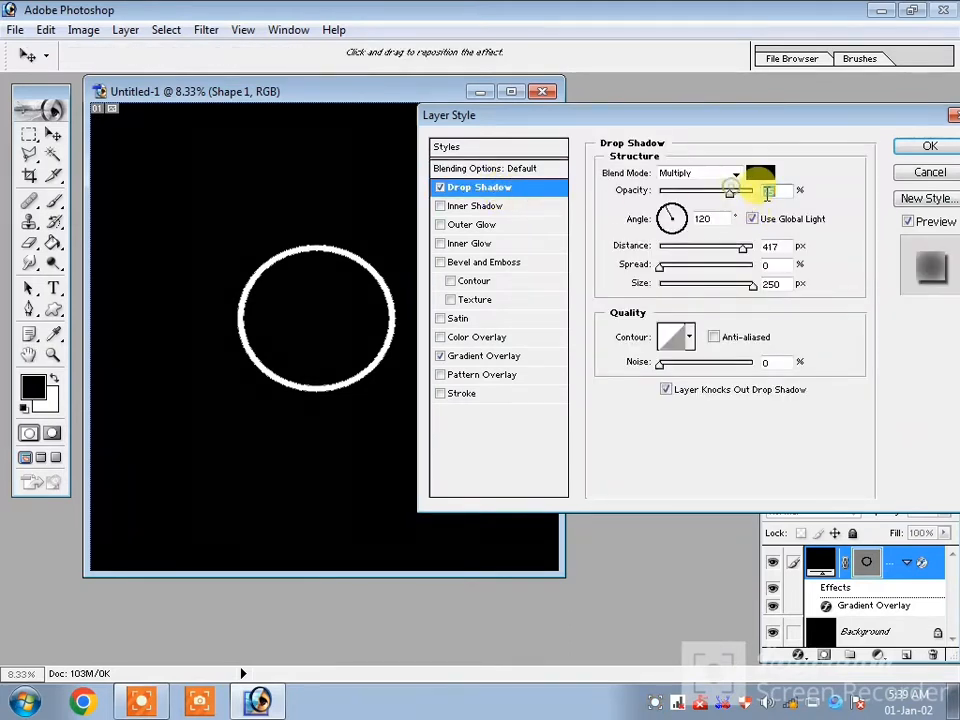
pyautogui.click(736, 176)
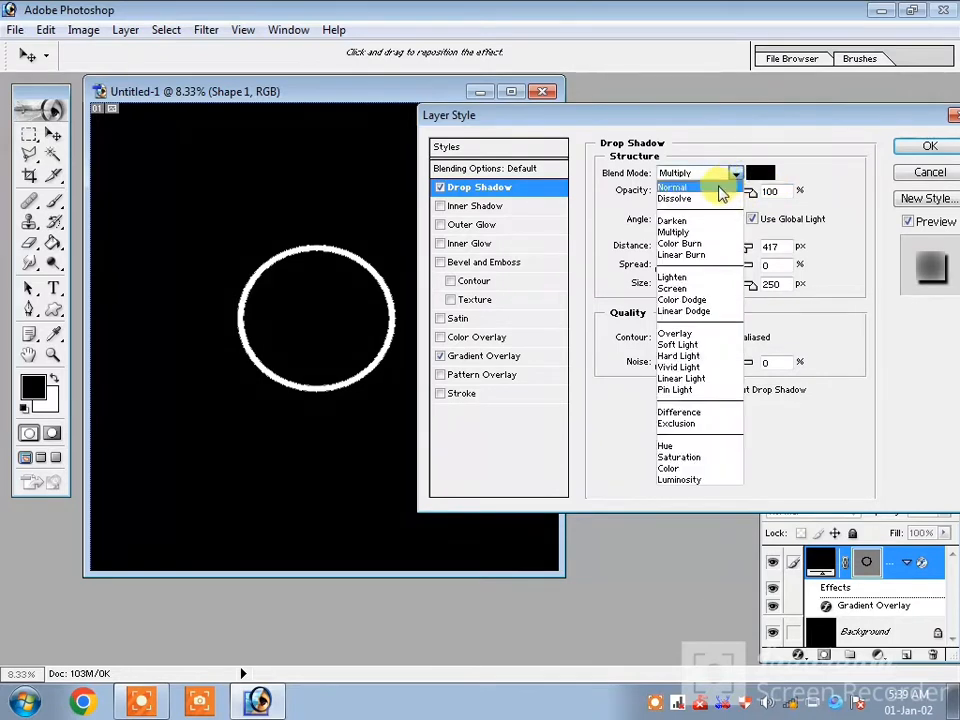
pyautogui.click(720, 190)
pyautogui.moveTo(659, 266); pyautogui.dragTo(754, 266)
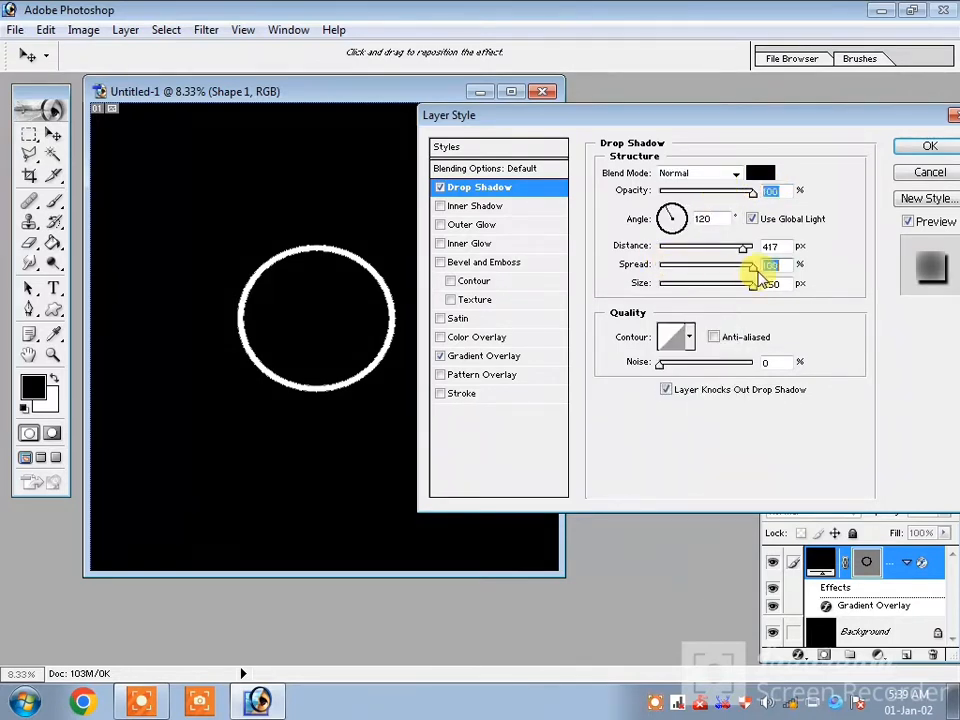
pyautogui.moveTo(745, 247); pyautogui.dragTo(667, 255)
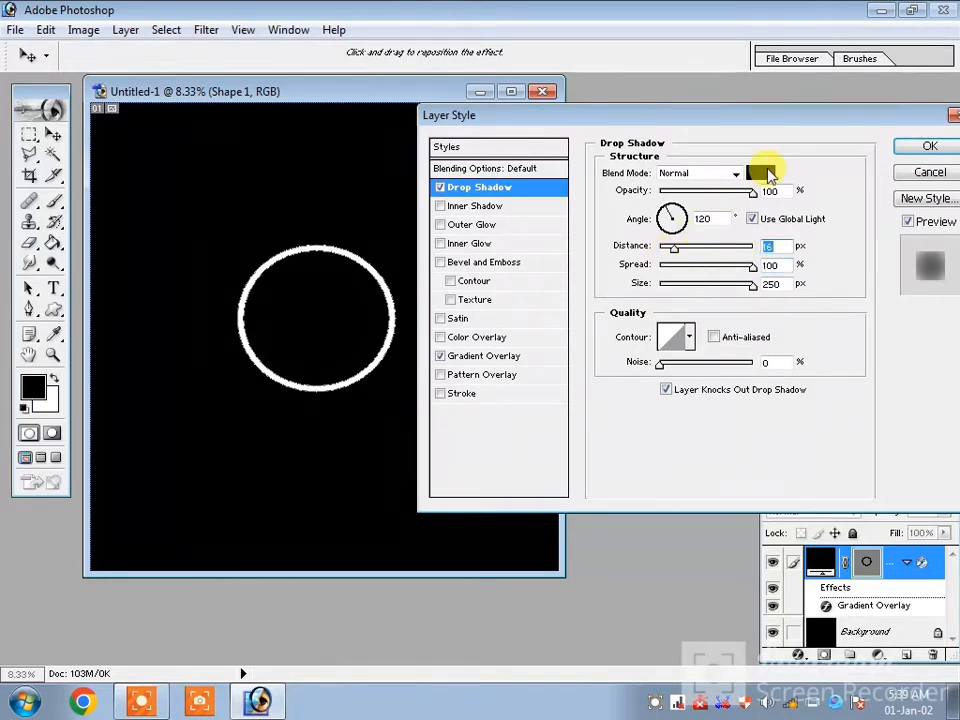
# Set the drop shadow colour to the light green 98E1BF
pyautogui.click(760, 173)
pyautogui.moveTo(442, 267)
pyautogui.mouseDown()
pyautogui.moveTo(278, 255)
pyautogui.moveTo(268, 240)
pyautogui.moveTo(308, 264)
pyautogui.moveTo(335, 259)
pyautogui.moveTo(305, 275)
pyautogui.moveTo(303, 297)
pyautogui.mouseUp()
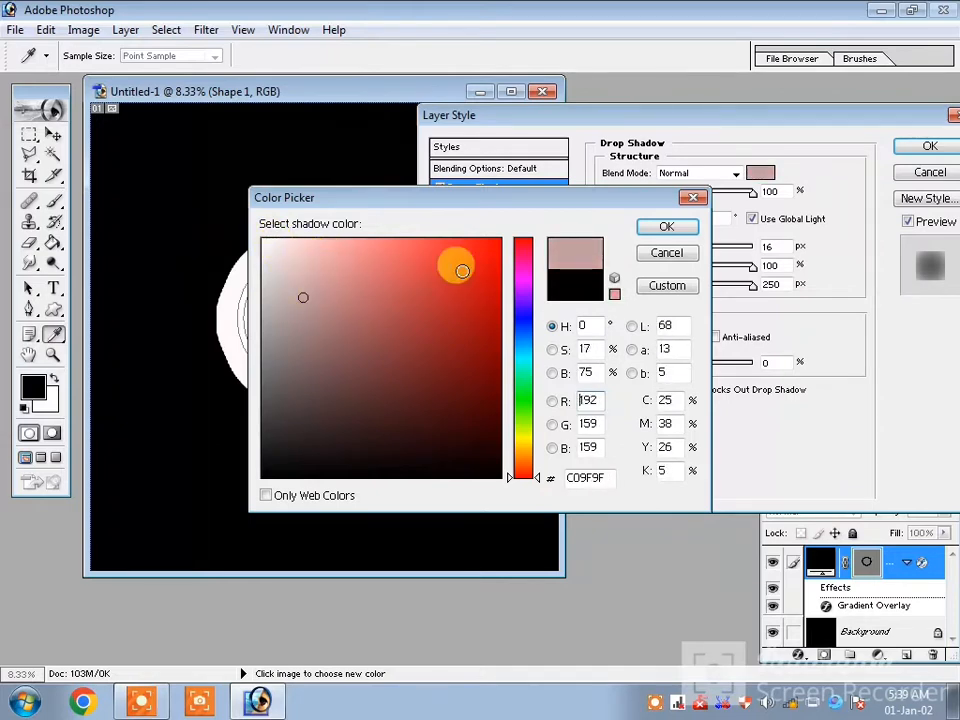
pyautogui.click(518, 377)
pyautogui.moveTo(342, 298)
pyautogui.mouseDown()
pyautogui.moveTo(306, 283)
pyautogui.moveTo(339, 266)
pyautogui.mouseUp()
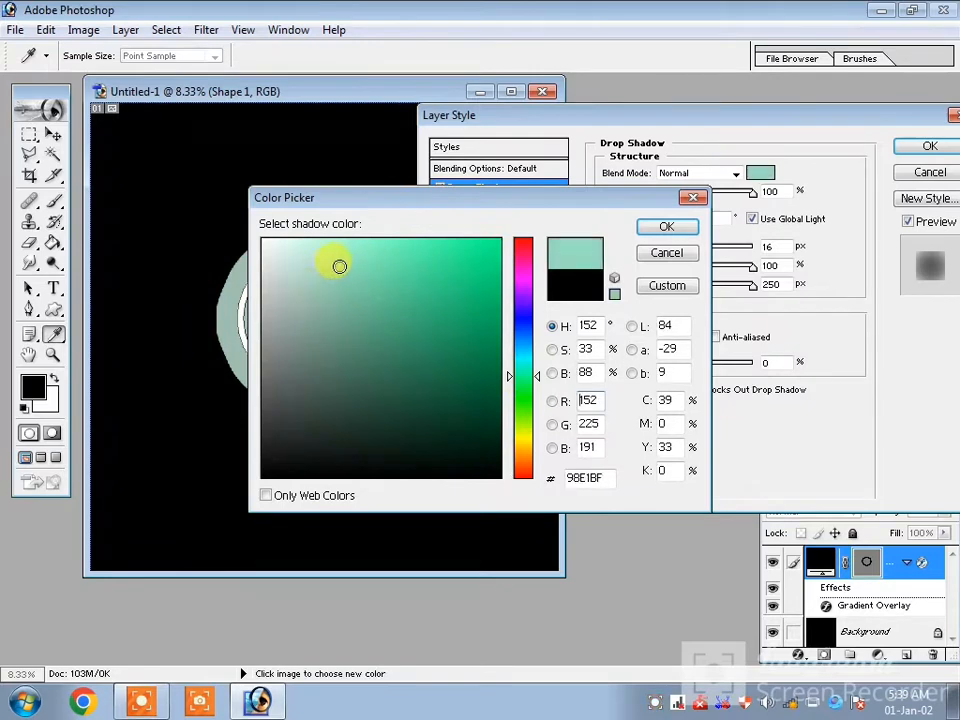
pyautogui.click(676, 229)
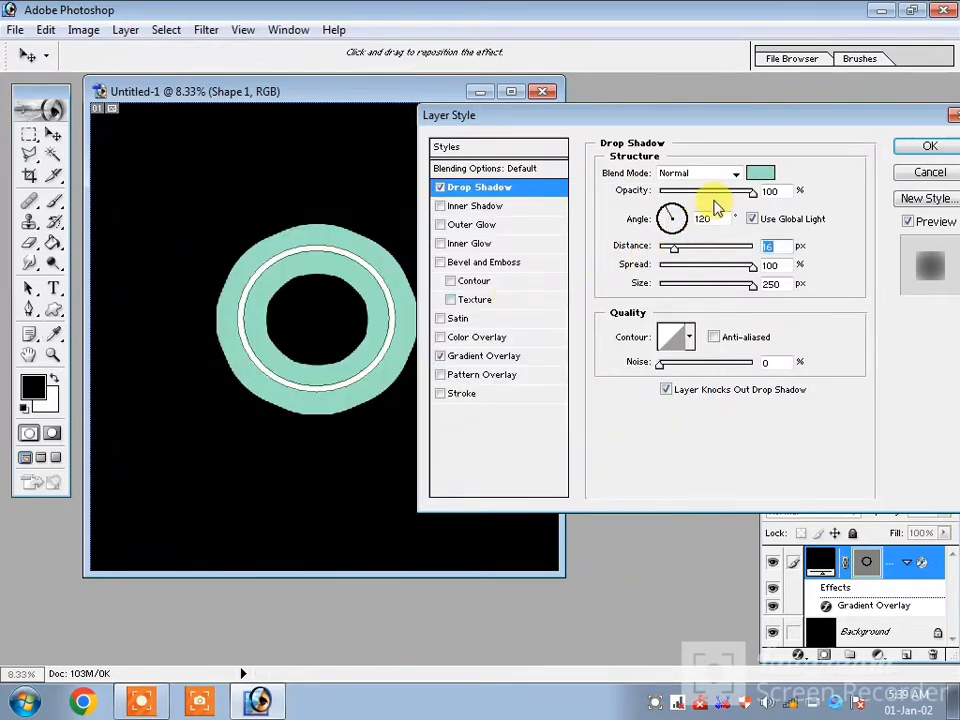
# Tighten the drop shadow around the ring with a 14 px distance, 100% spread and 29 px size
pyautogui.moveTo(678, 250); pyautogui.dragTo(700, 250)
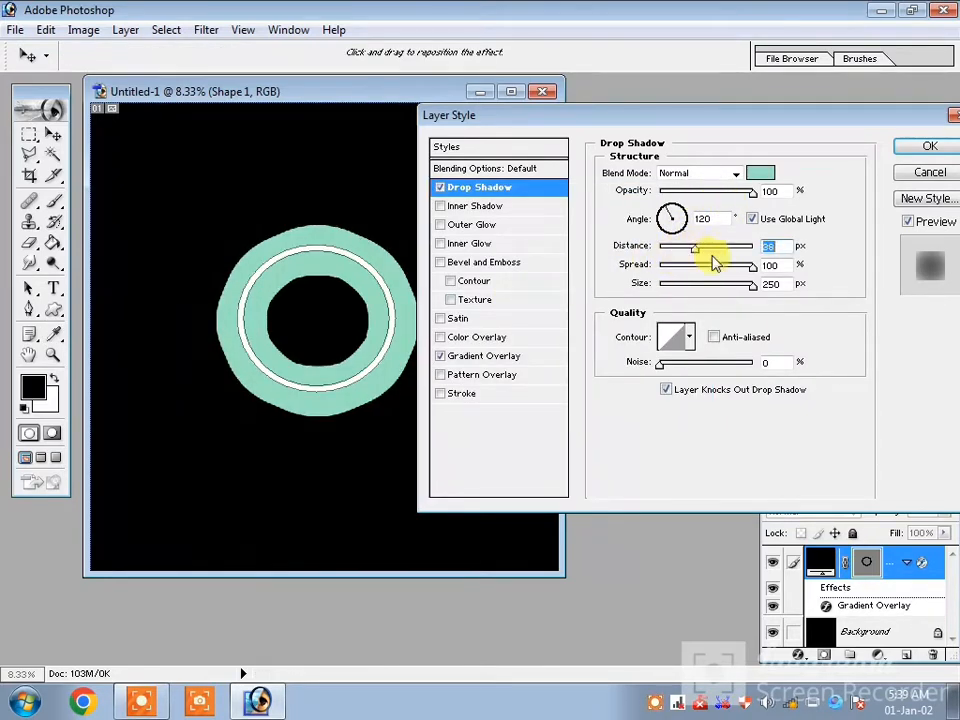
pyautogui.moveTo(750, 288); pyautogui.dragTo(615, 249)
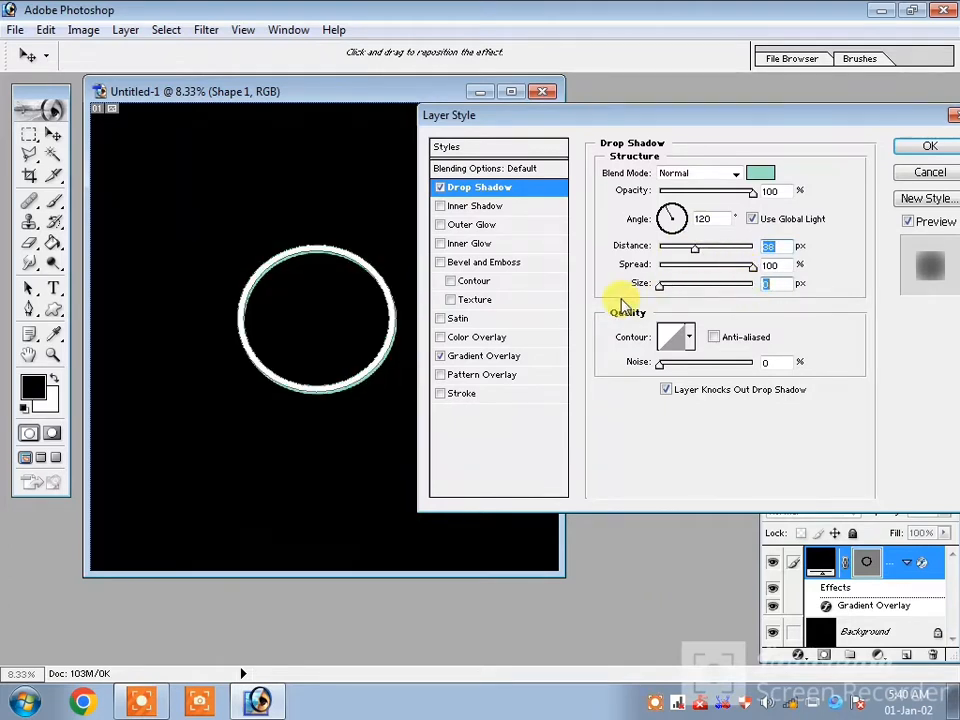
pyautogui.moveTo(694, 250); pyautogui.dragTo(721, 252)
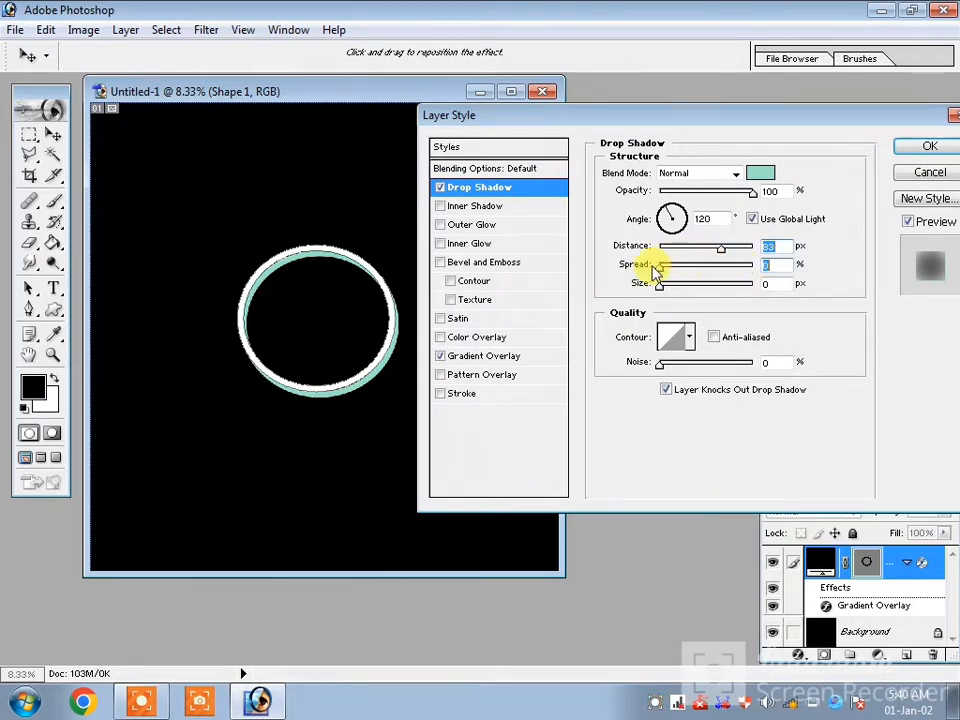
pyautogui.click(768, 266)
pyautogui.moveTo(714, 247); pyautogui.dragTo(676, 290)
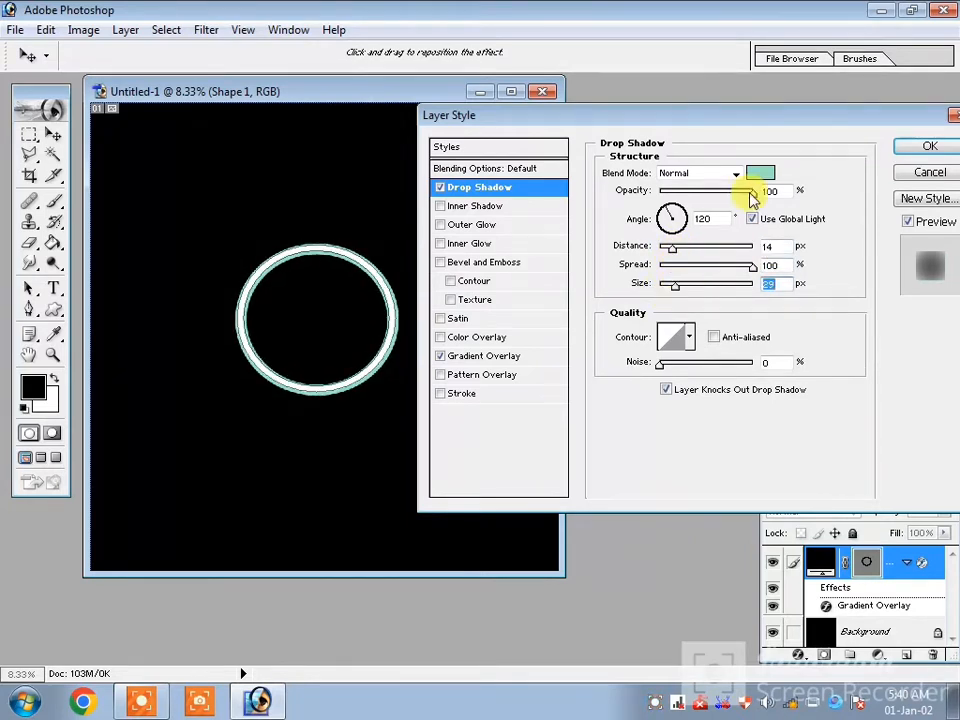
pyautogui.moveTo(753, 193); pyautogui.dragTo(735, 210)
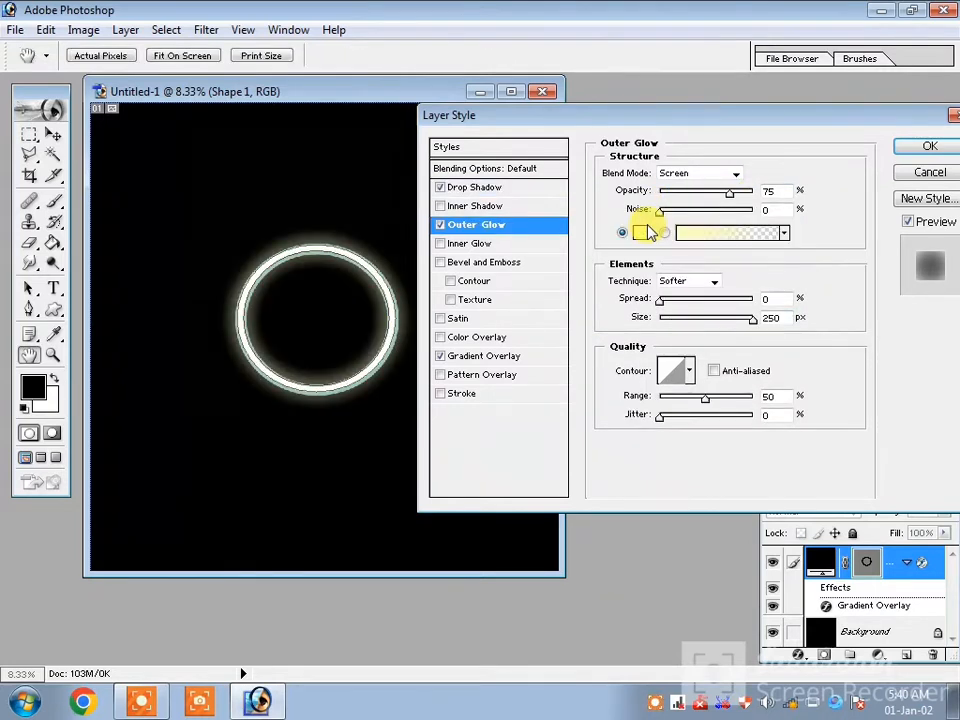
# Adjust the ring's Outer Glow to 100% opacity, 0% noise and 15% spread
pyautogui.moveTo(731, 200); pyautogui.dragTo(766, 200)
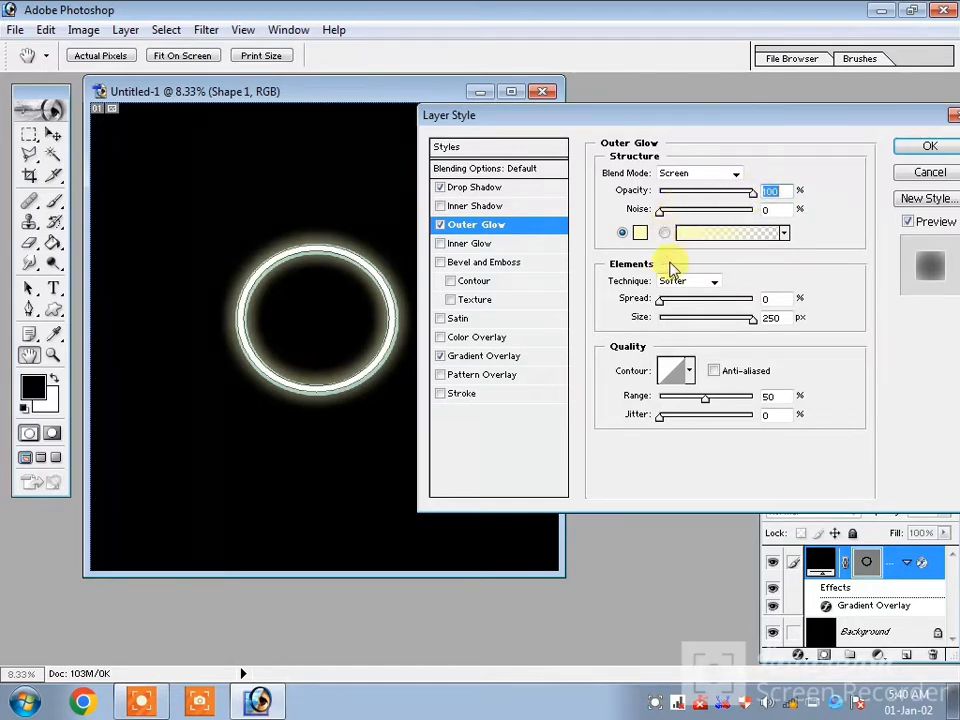
pyautogui.moveTo(678, 220); pyautogui.dragTo(765, 225)
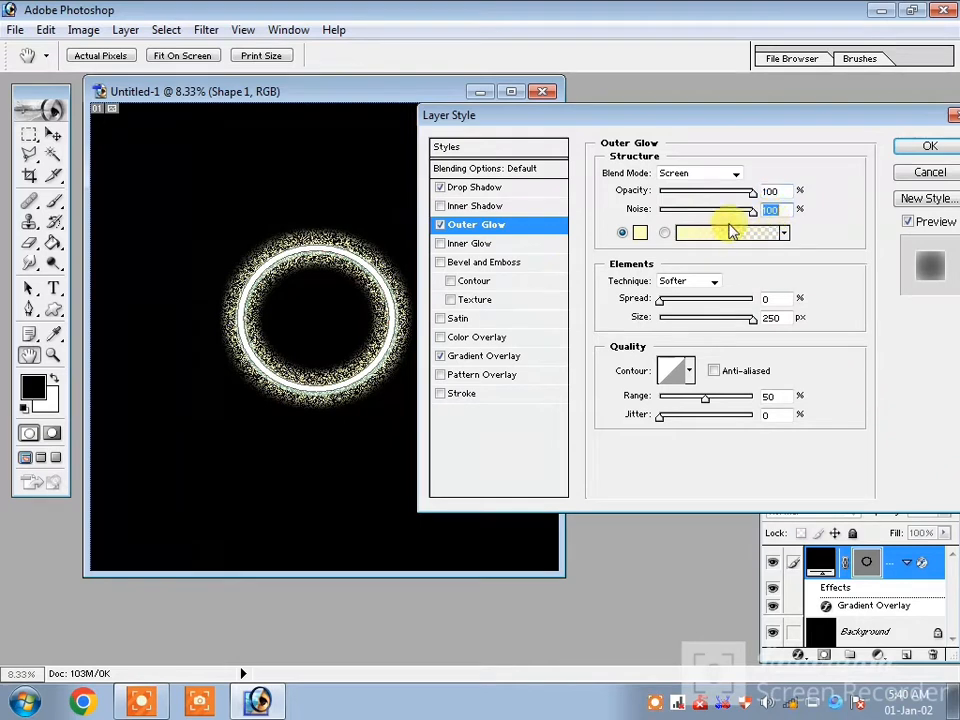
pyautogui.moveTo(748, 216); pyautogui.dragTo(636, 214)
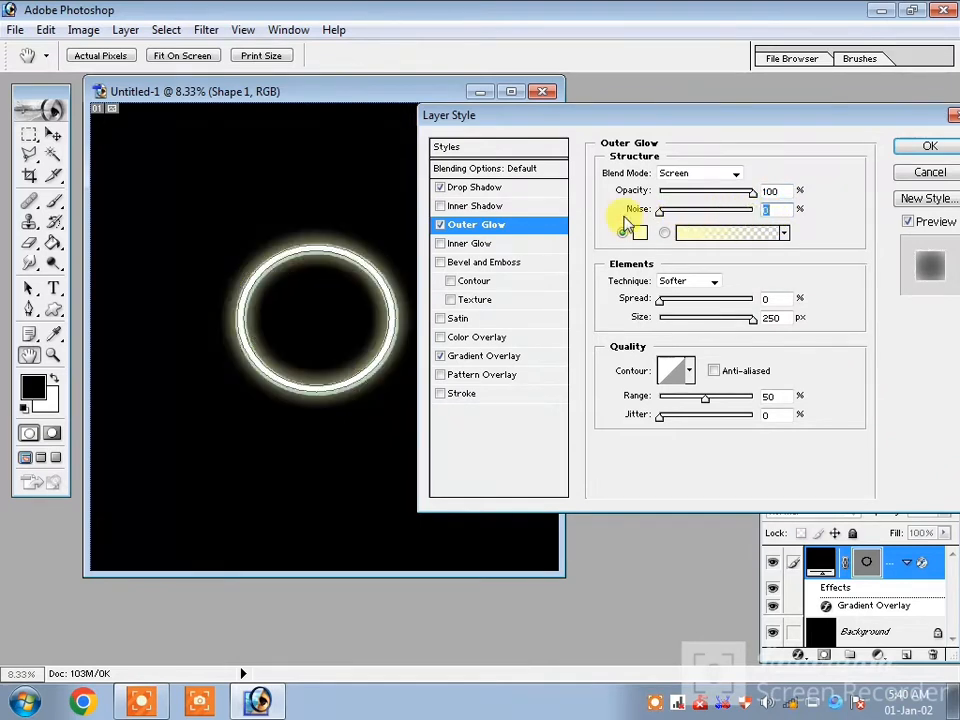
pyautogui.moveTo(662, 300)
pyautogui.mouseDown()
pyautogui.moveTo(735, 300)
pyautogui.moveTo(667, 302)
pyautogui.mouseUp()
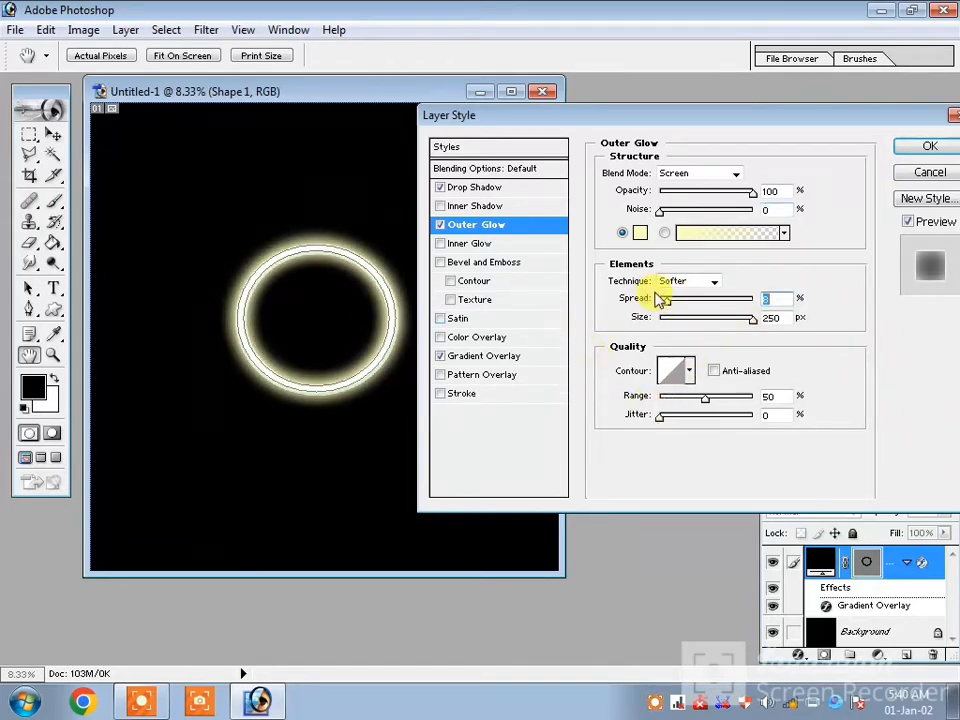
pyautogui.moveTo(672, 305); pyautogui.dragTo(673, 306)
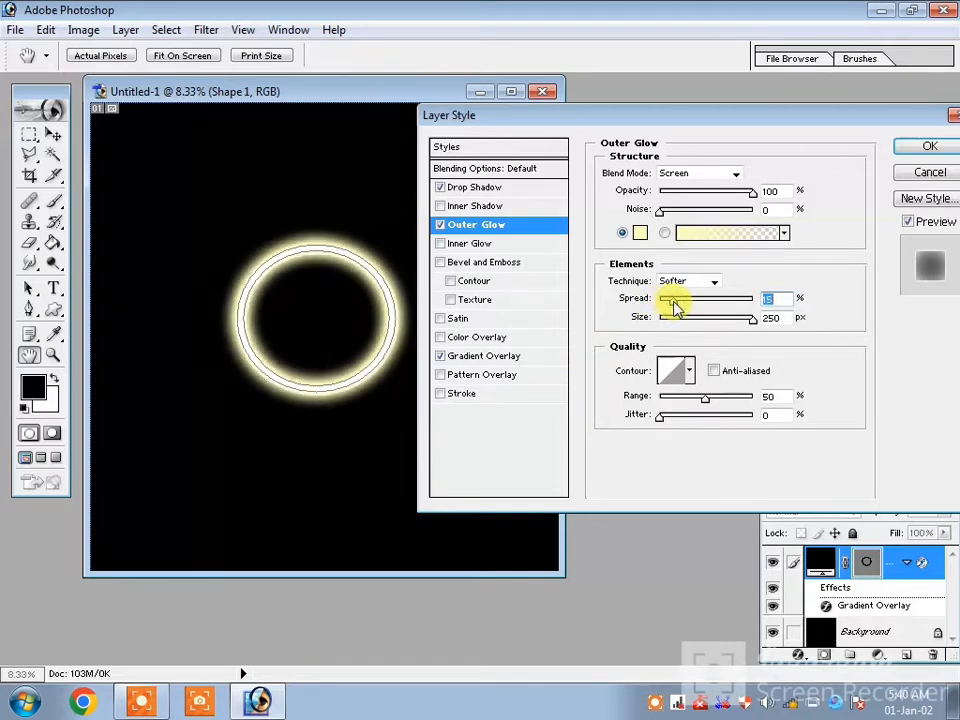
# Add Bevel and Emboss to the ring with a depth of 1000% and a soften value of 16 px
pyautogui.click(490, 265)
pyautogui.moveTo(677, 208); pyautogui.dragTo(788, 228)
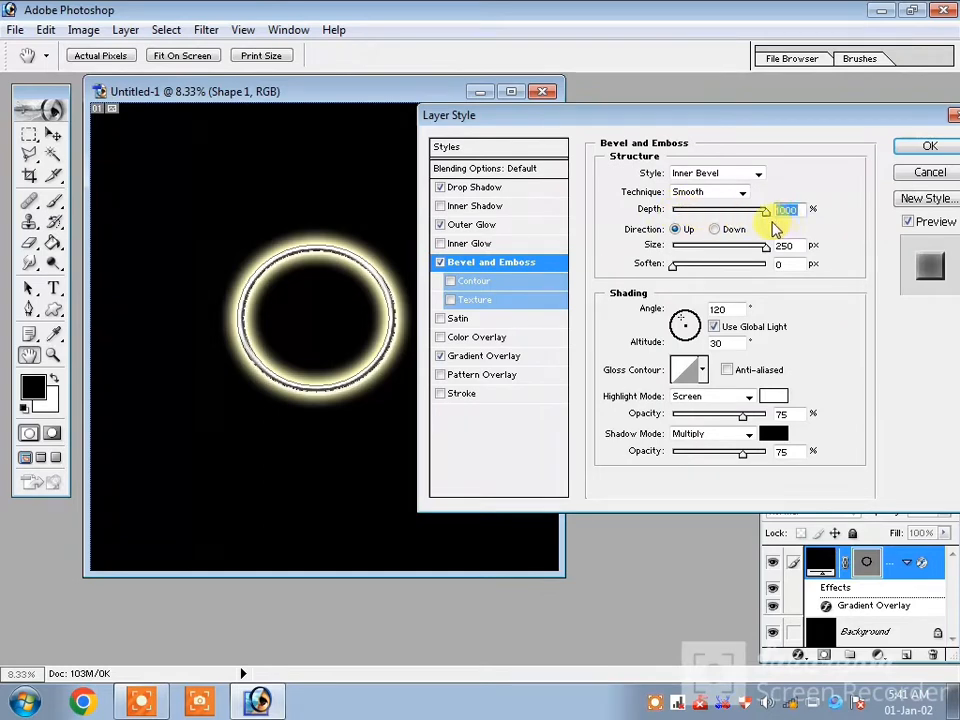
pyautogui.moveTo(672, 266); pyautogui.dragTo(782, 263)
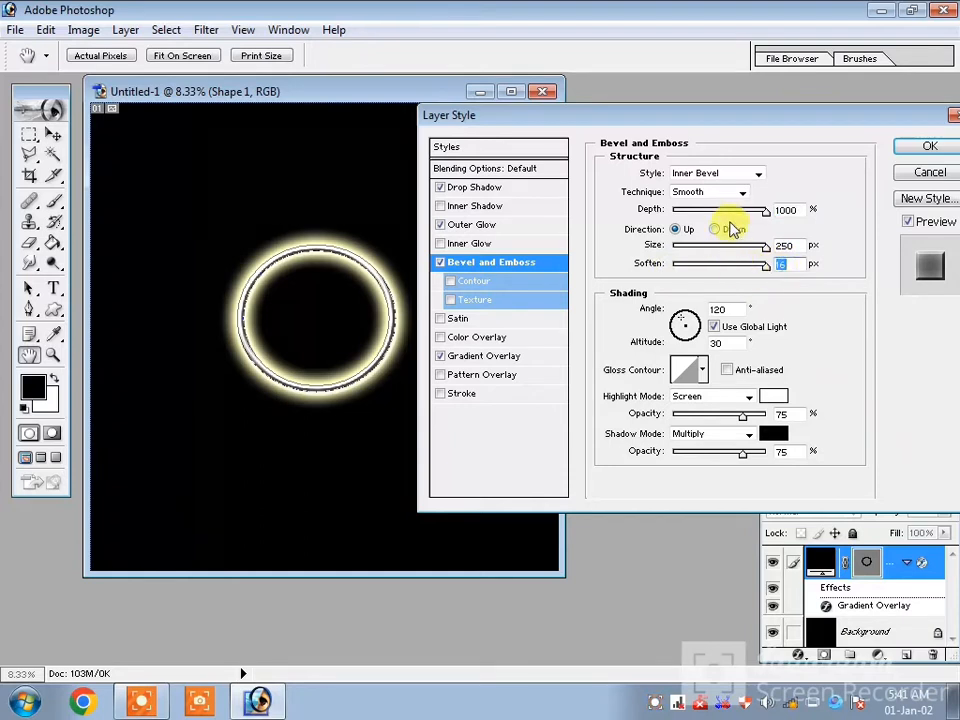
# Try the Emboss style for the ring's bevel and switch back to Inner Bevel
pyautogui.click(750, 173)
pyautogui.click(724, 212)
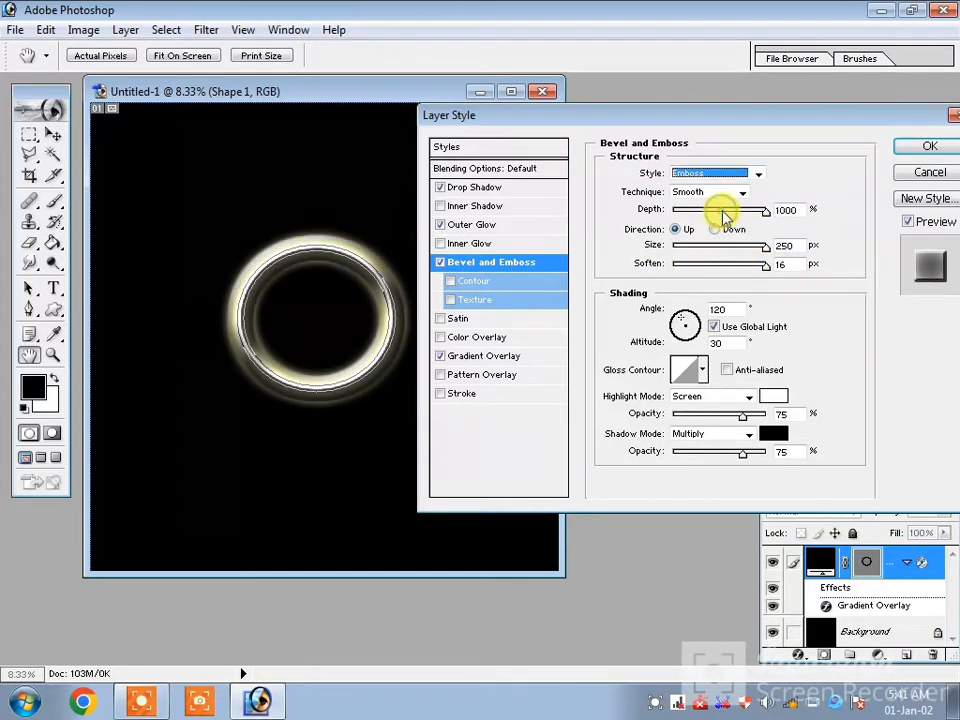
pyautogui.click(757, 176)
pyautogui.click(731, 198)
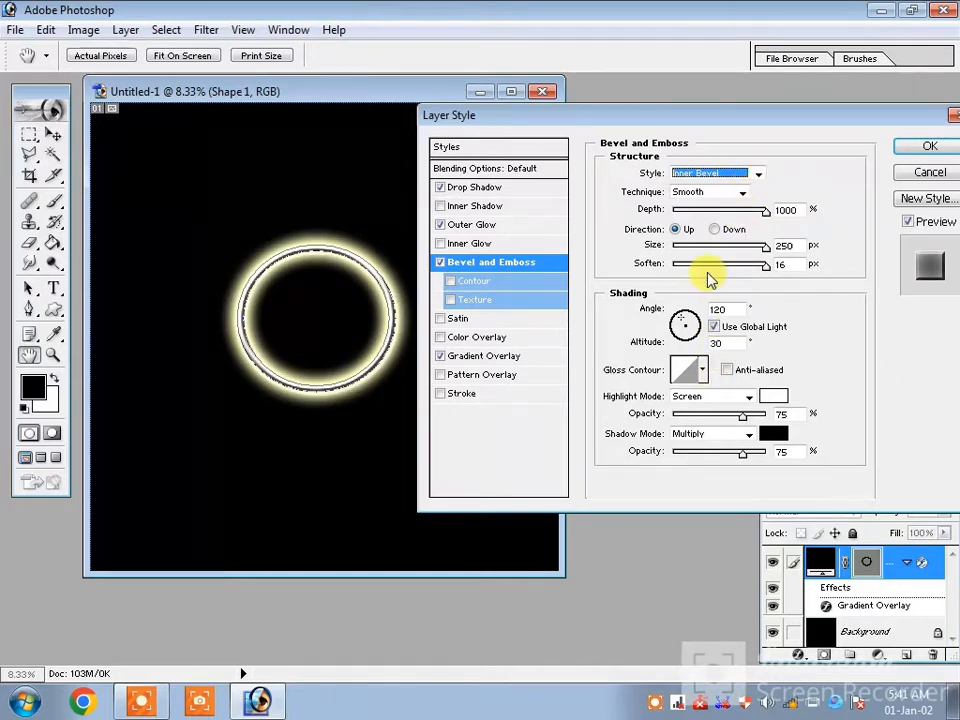
# Try a red 250 px outside Stroke at 100% opacity on the ring and turn it off again
pyautogui.click(489, 397)
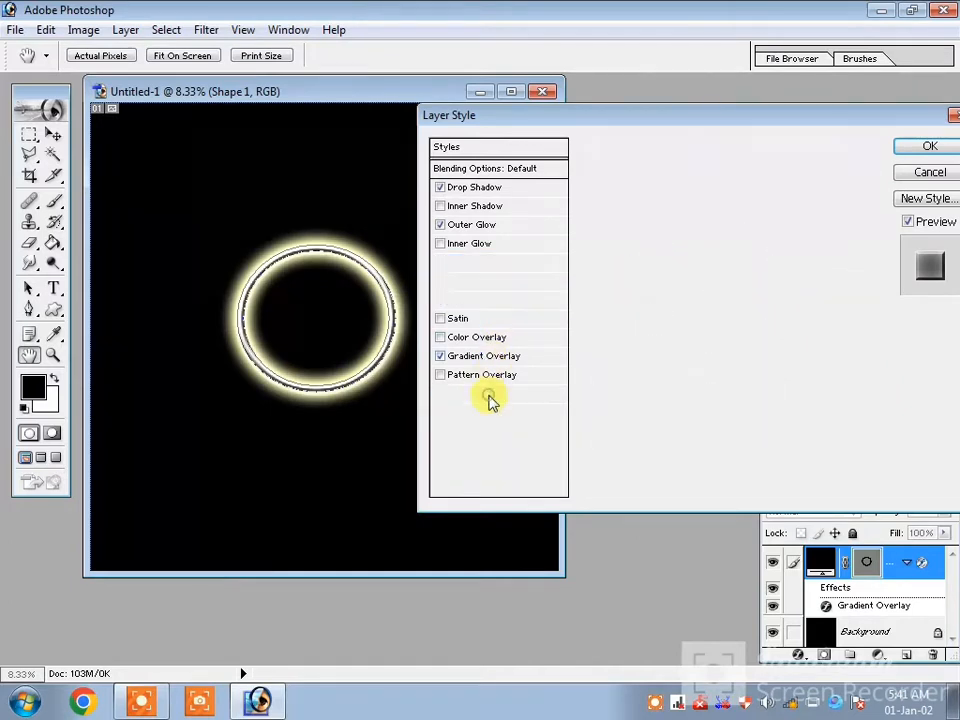
pyautogui.moveTo(750, 229)
pyautogui.mouseDown()
pyautogui.moveTo(677, 231)
pyautogui.moveTo(645, 248)
pyautogui.moveTo(690, 232)
pyautogui.moveTo(760, 231)
pyautogui.mouseUp()
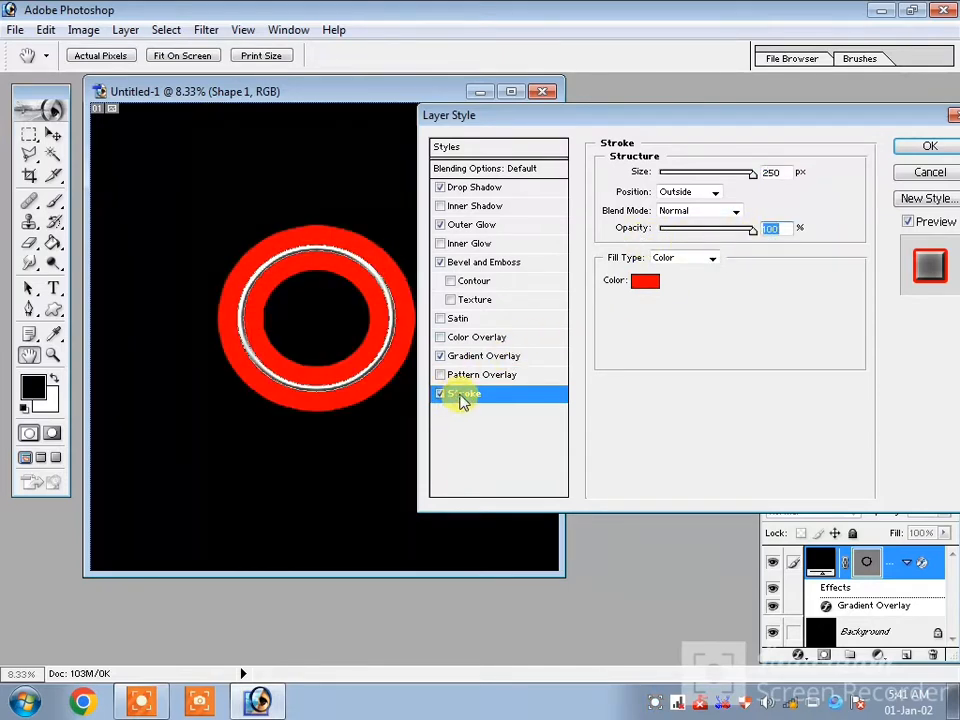
pyautogui.click(441, 394)
# Compare the ring without and with its Gradient Overlay, keep the overlay on and apply the layer style
pyautogui.click(456, 358)
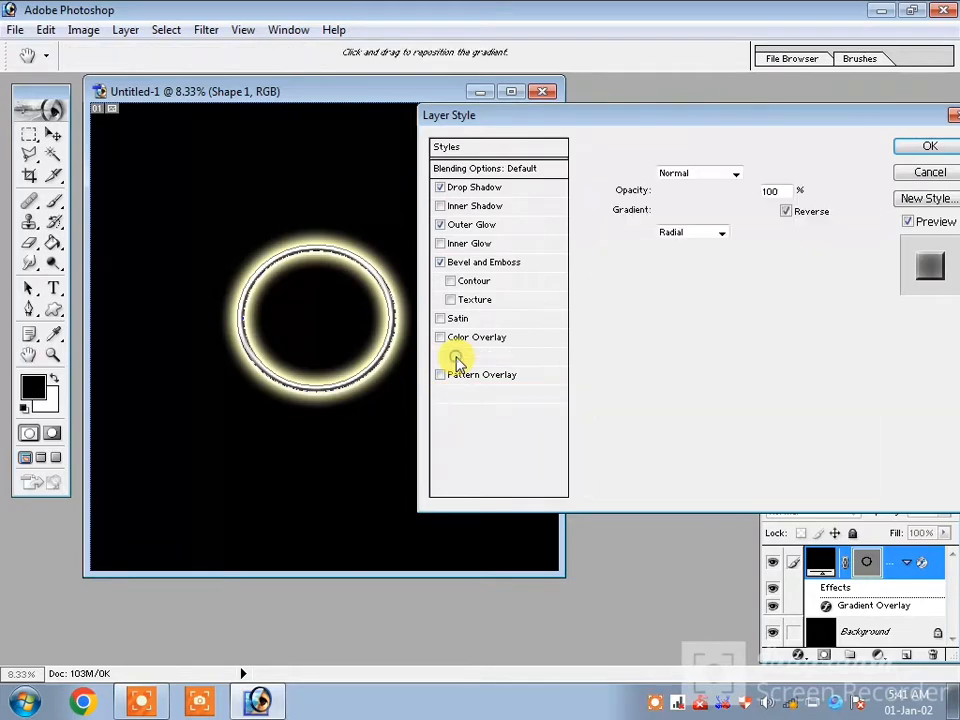
pyautogui.click(443, 358)
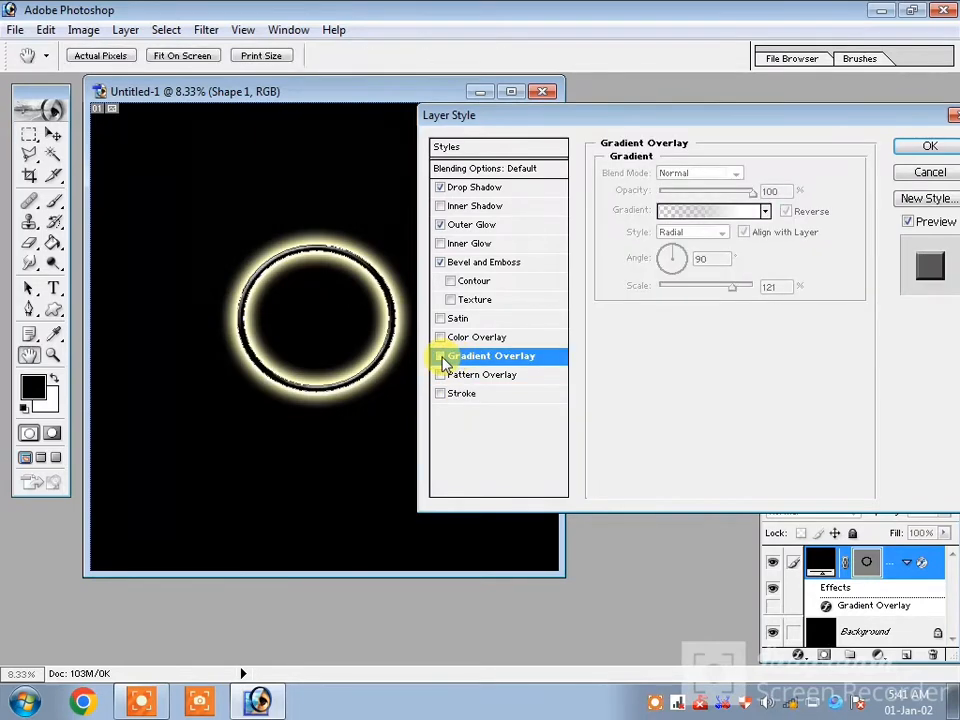
pyautogui.click(442, 357)
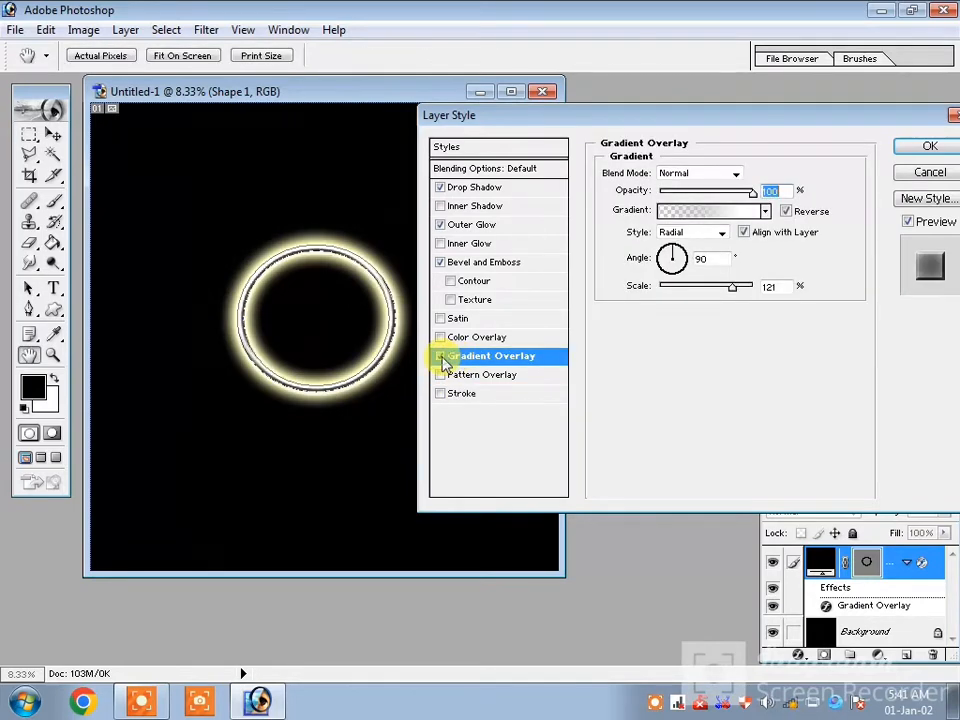
pyautogui.click(927, 150)
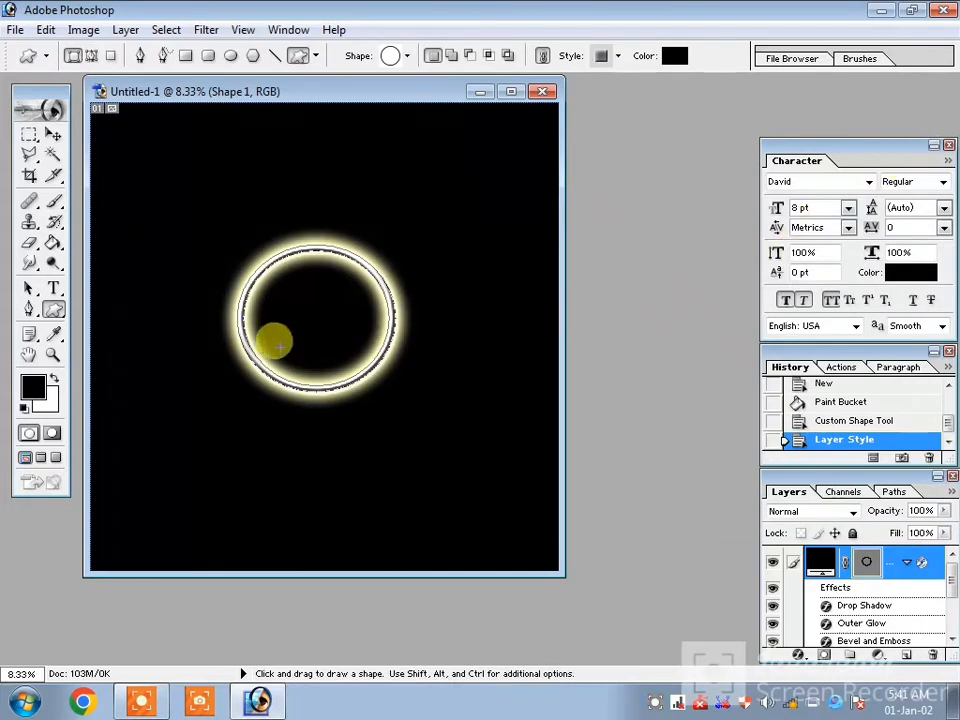
# Draw a smaller ring inside the first one and move it so both rings are concentric
pyautogui.moveTo(286, 271); pyautogui.dragTo(369, 361)
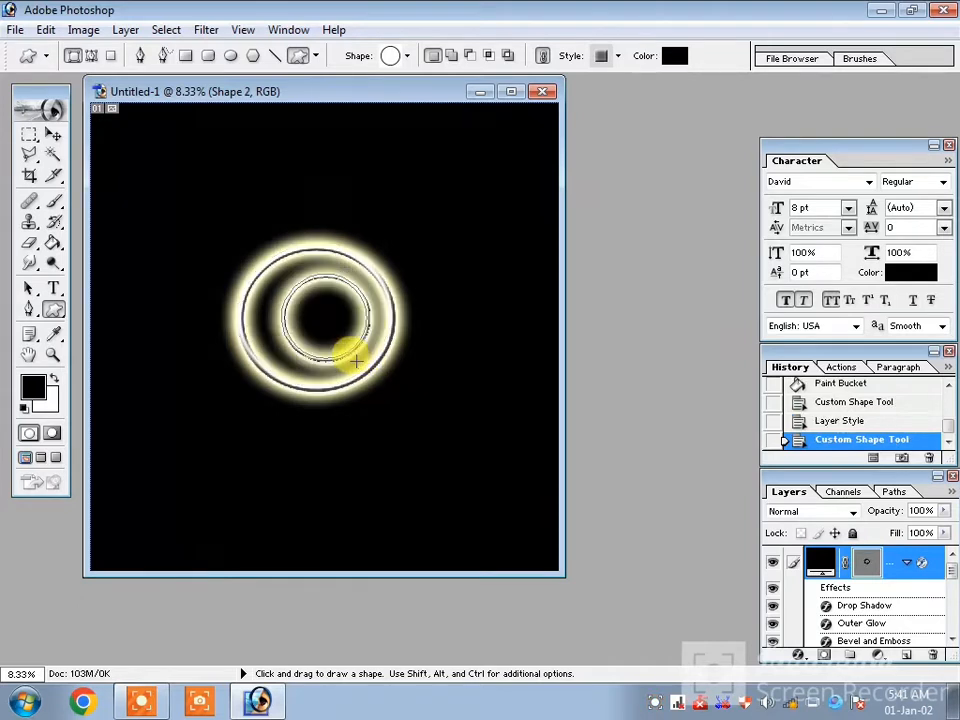
pyautogui.press('v')
pyautogui.moveTo(288, 308); pyautogui.dragTo(279, 309)
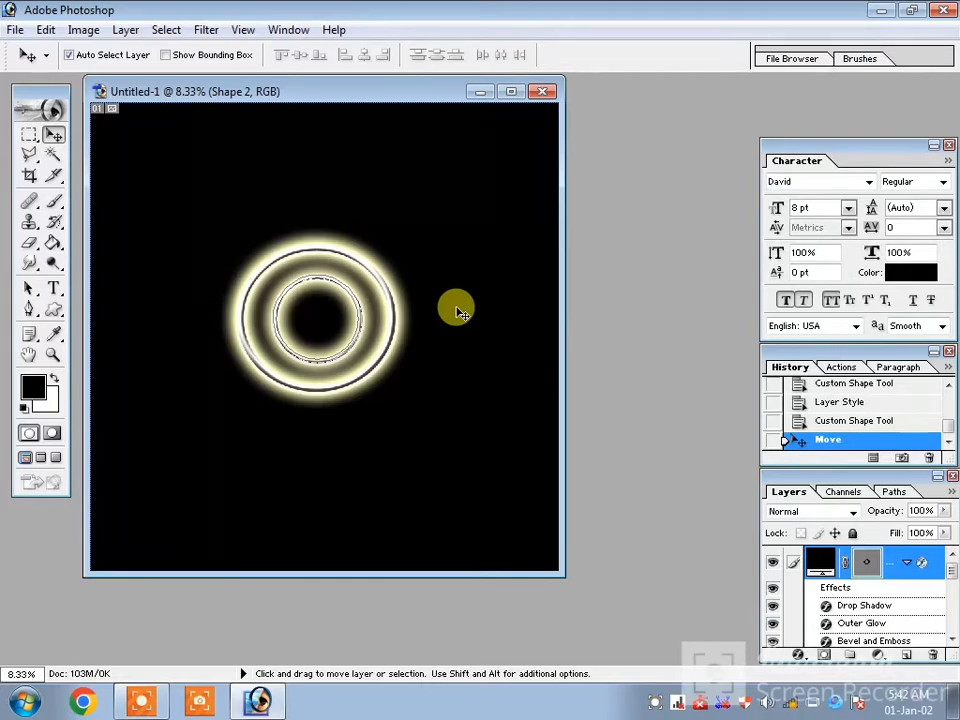
# Draw a small circle inside the inner ring and try to move it to the rings' common centre
pyautogui.press('u')
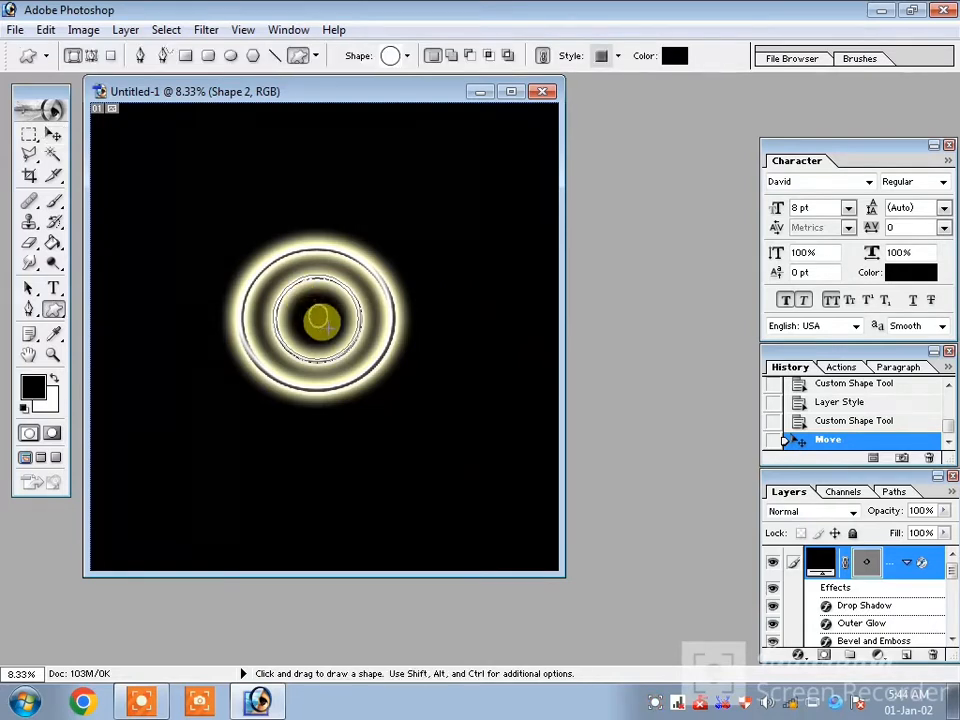
pyautogui.moveTo(322, 320); pyautogui.dragTo(320, 318)
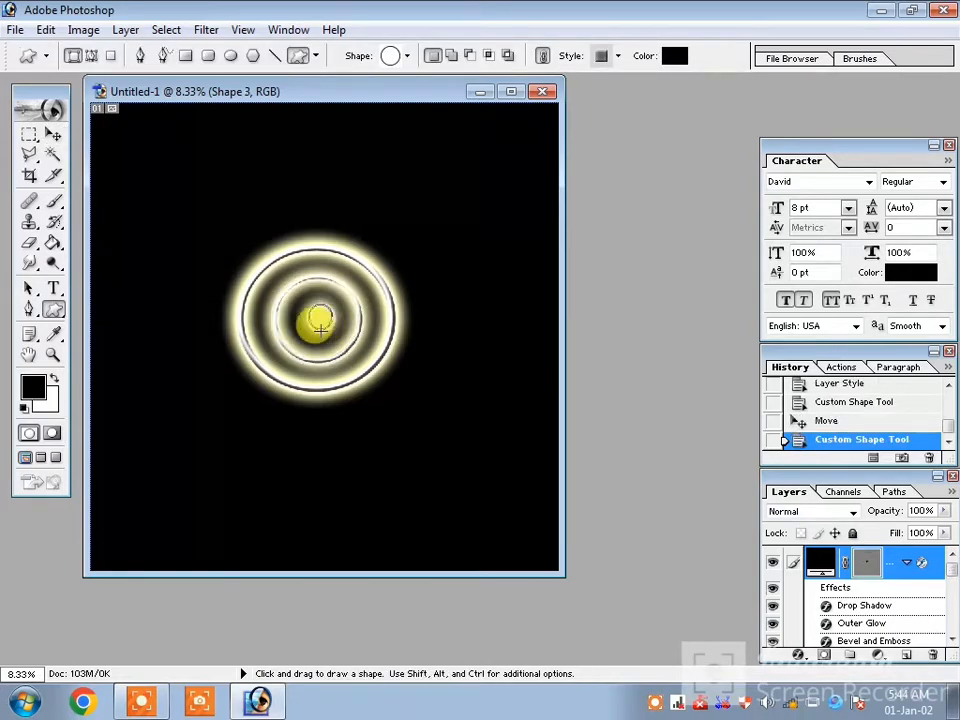
pyautogui.click(53, 135)
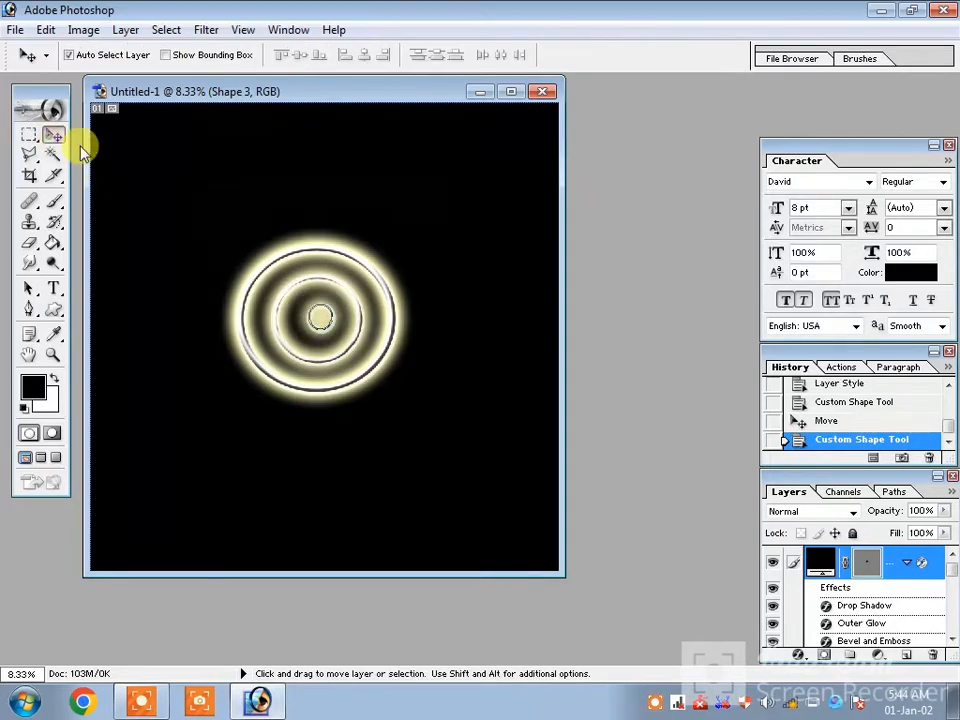
pyautogui.click(314, 318)
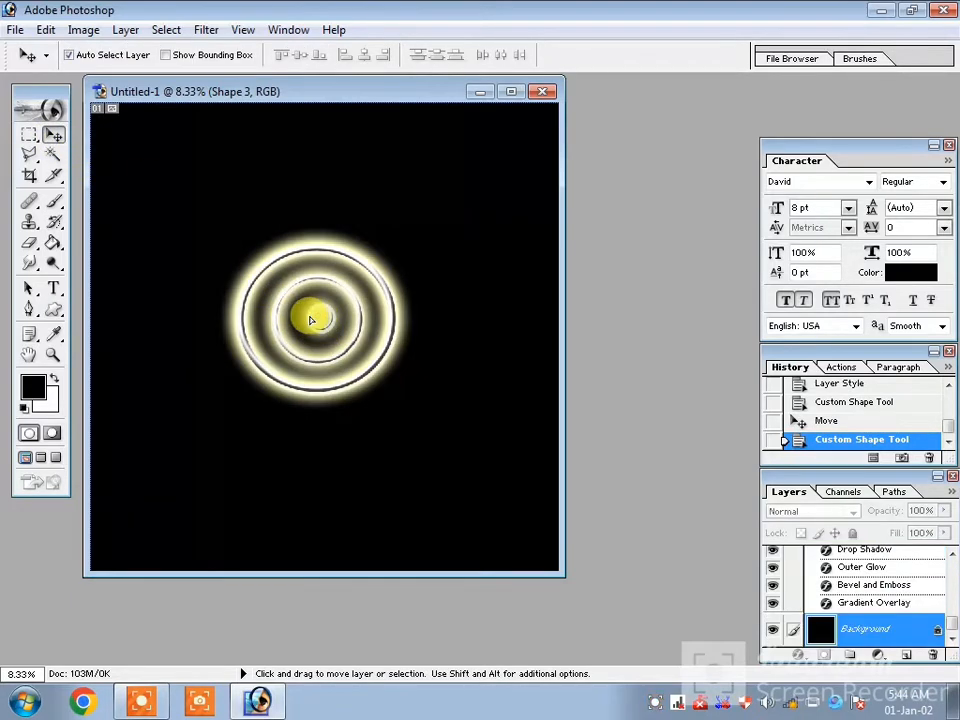
pyautogui.click(458, 275)
pyautogui.moveTo(339, 319); pyautogui.dragTo(315, 319)
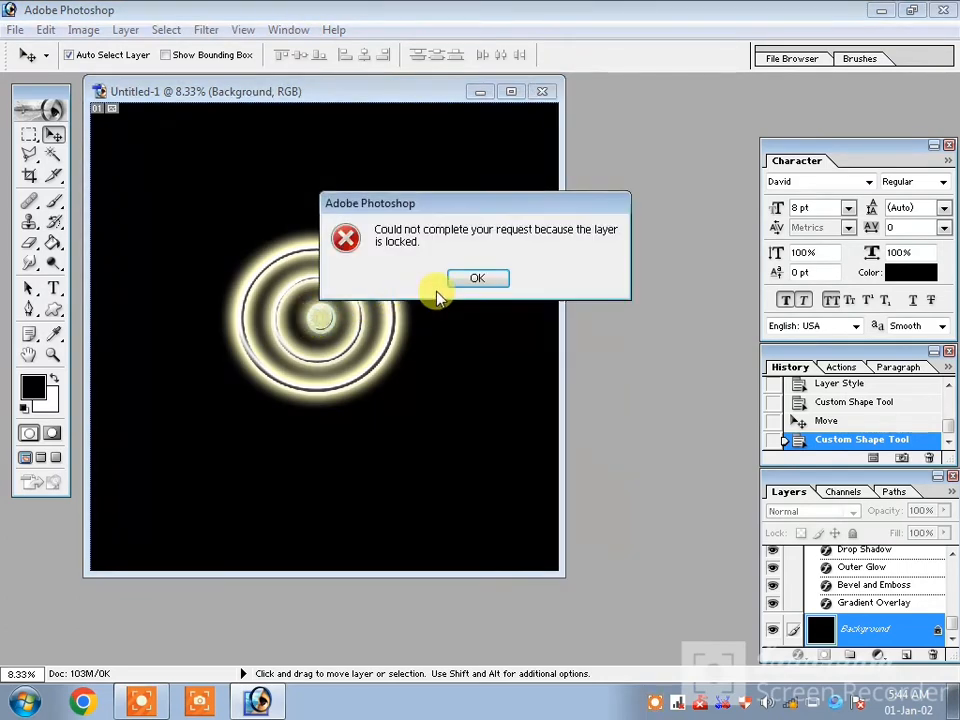
pyautogui.click(470, 279)
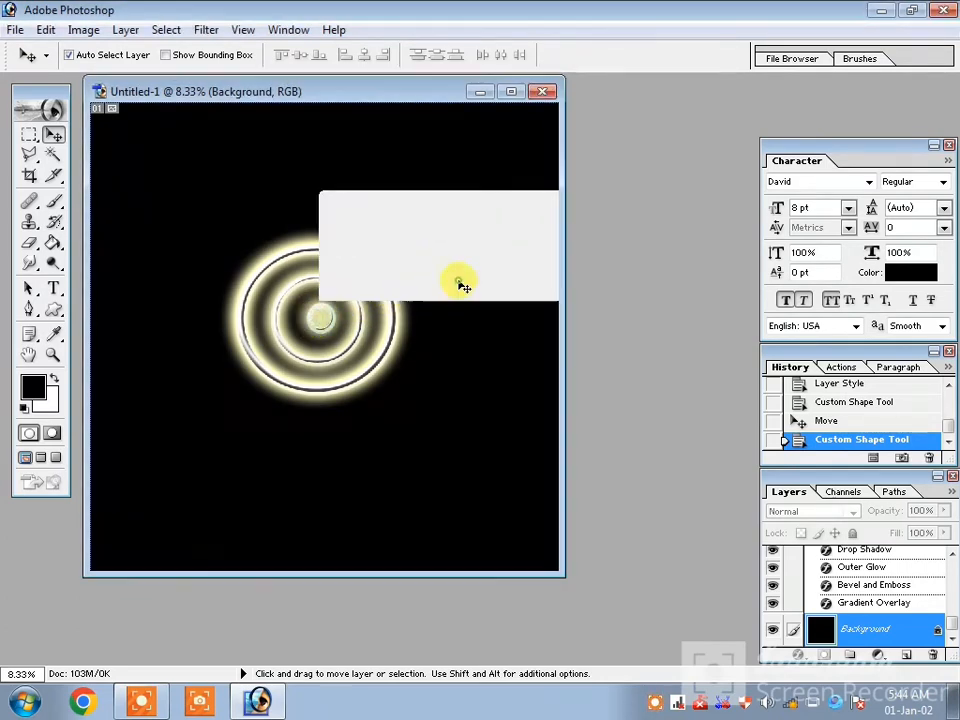
pyautogui.moveTo(318, 316); pyautogui.dragTo(311, 315)
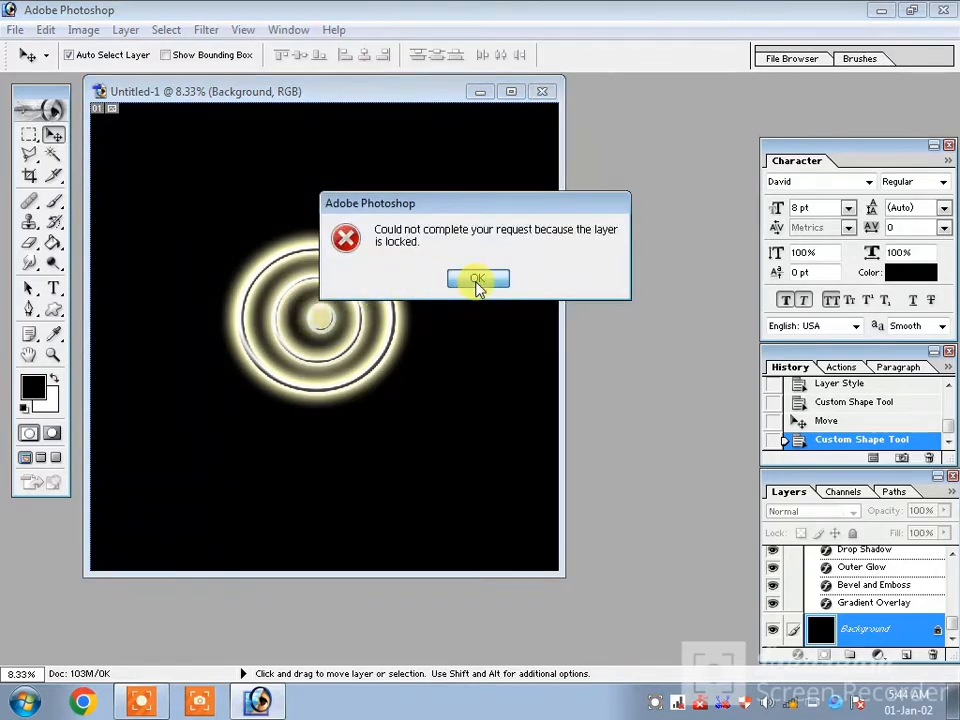
pyautogui.click(477, 284)
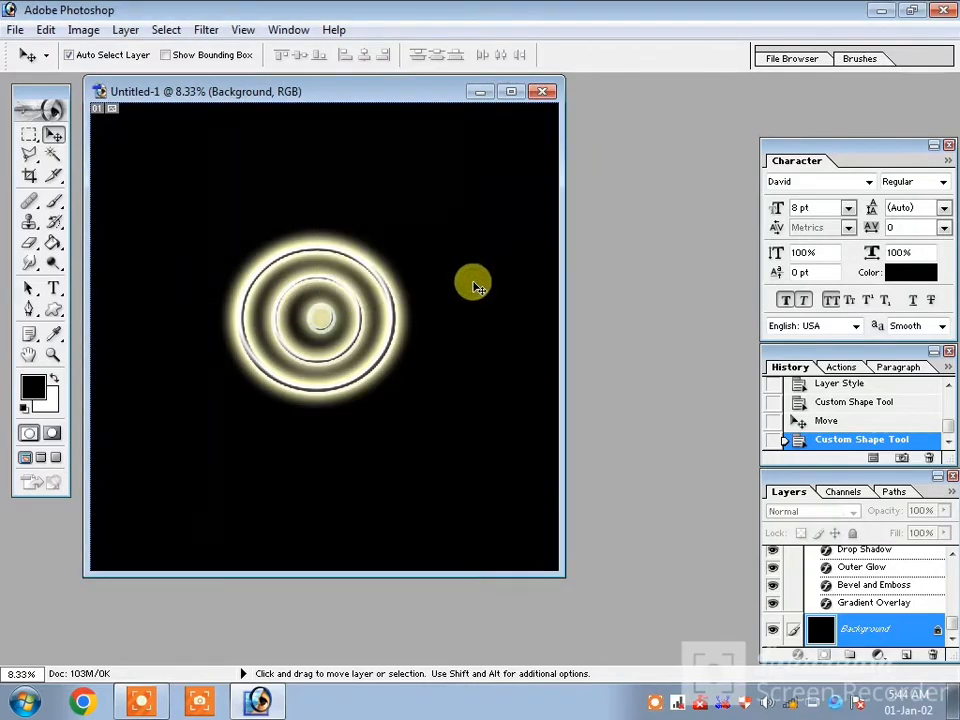
# Replace the available shape style presets with the Text Effects 2 set
pyautogui.click(52, 310)
pyautogui.click(617, 55)
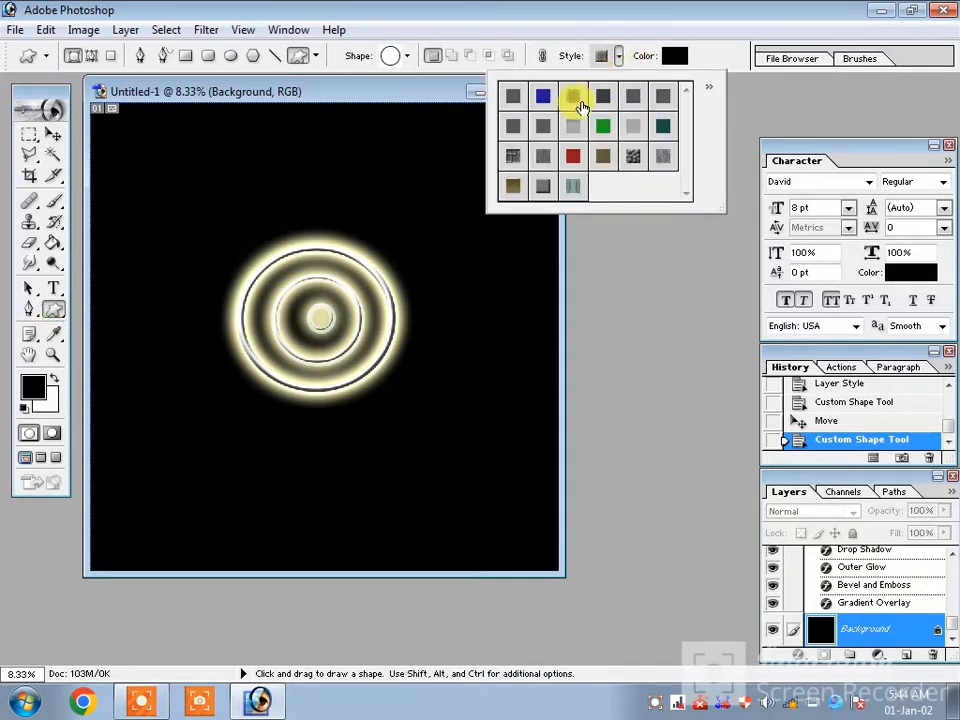
pyautogui.click(543, 96)
pyautogui.click(573, 126)
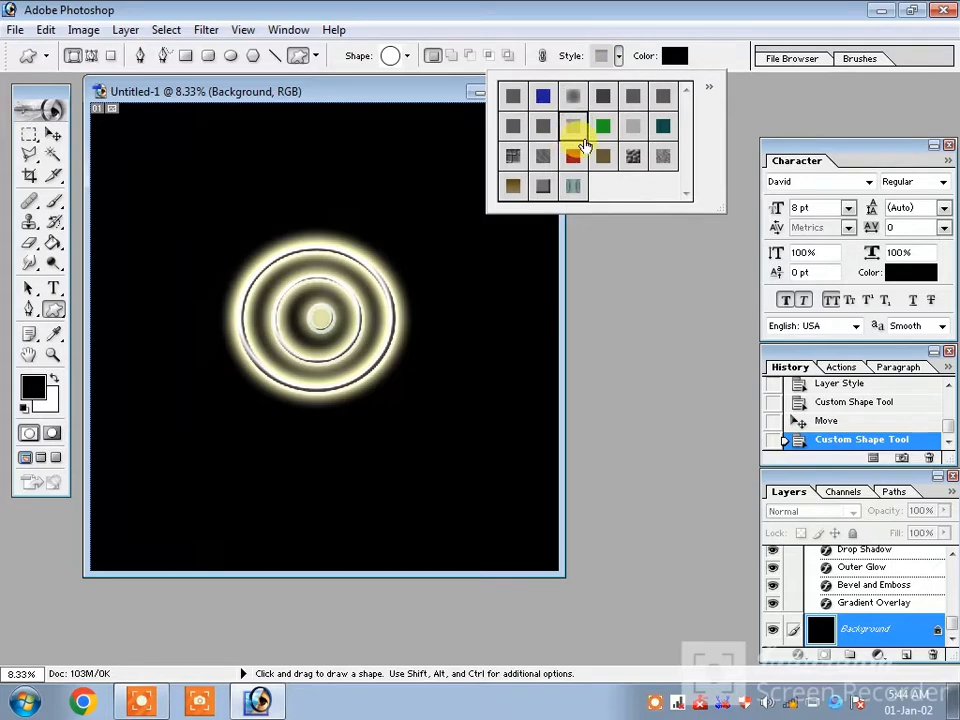
pyautogui.click(707, 88)
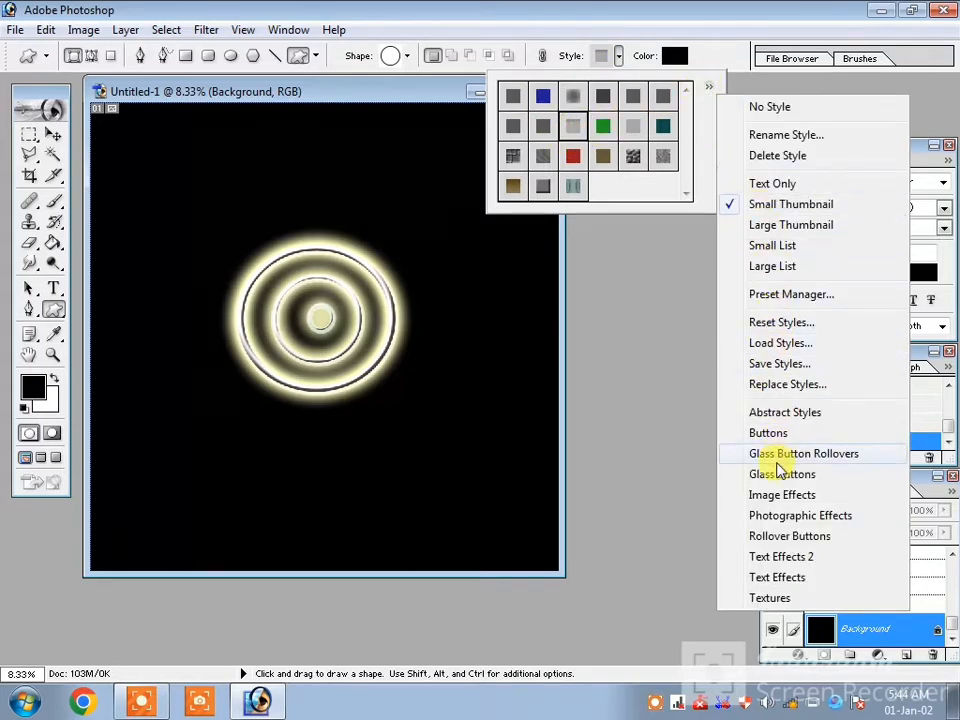
pyautogui.click(770, 557)
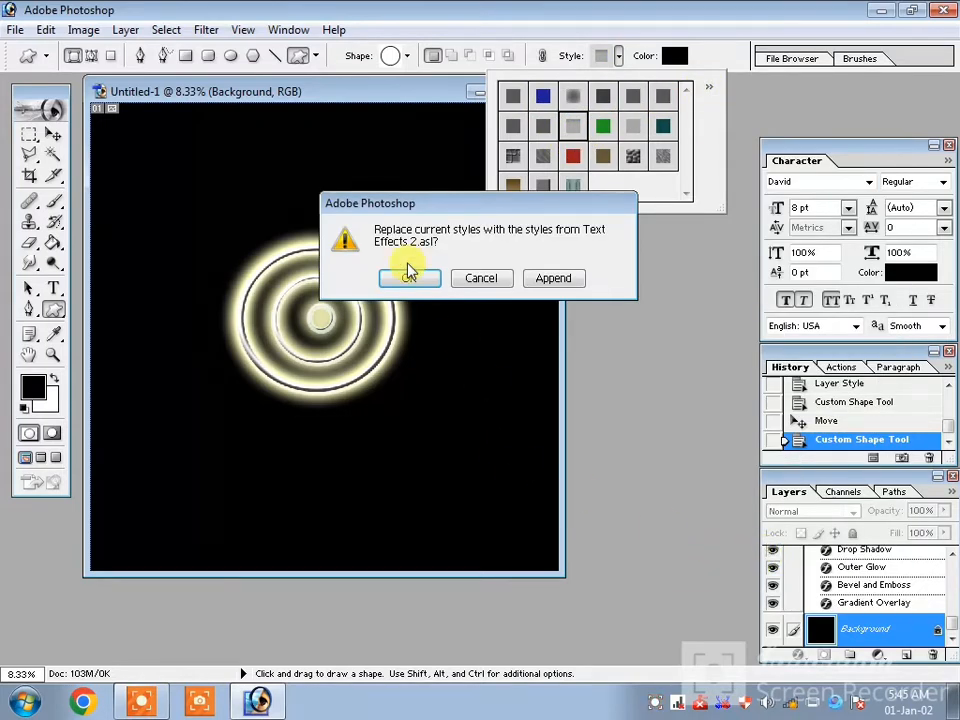
pyautogui.click(405, 276)
# Try several style presets on the central circle and apply the solid red one with a grainy red outer glow
pyautogui.click(663, 157)
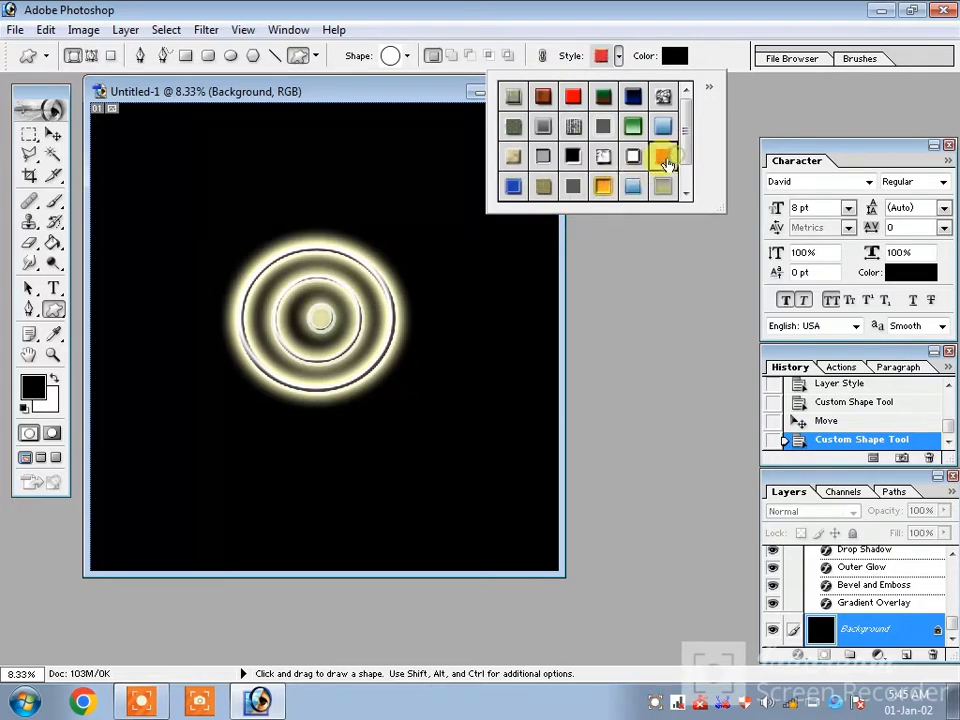
pyautogui.click(635, 157)
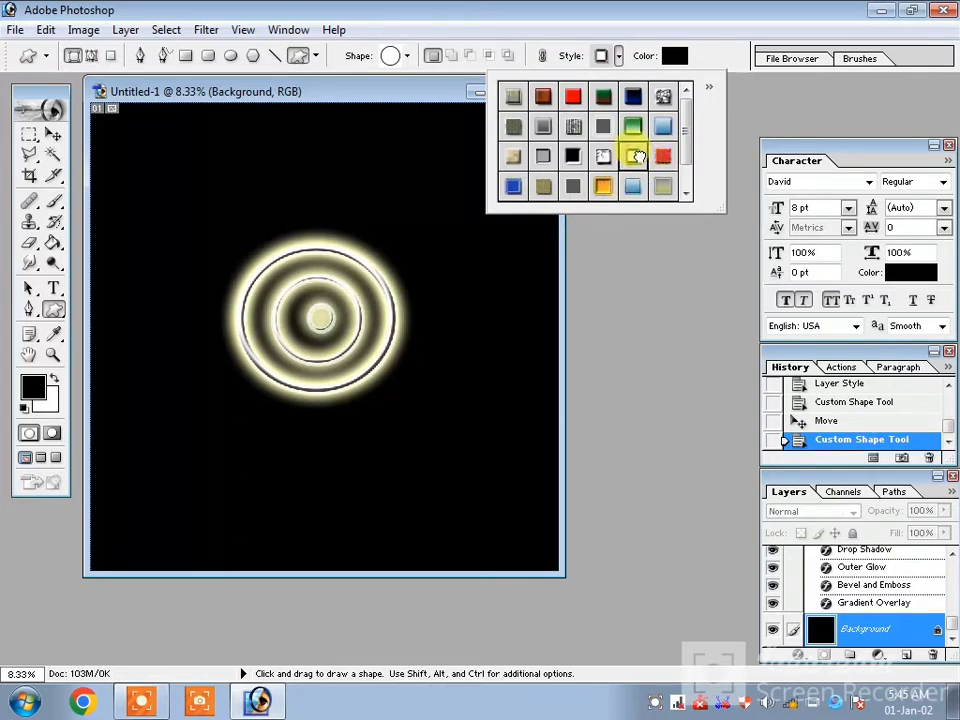
pyautogui.click(602, 187)
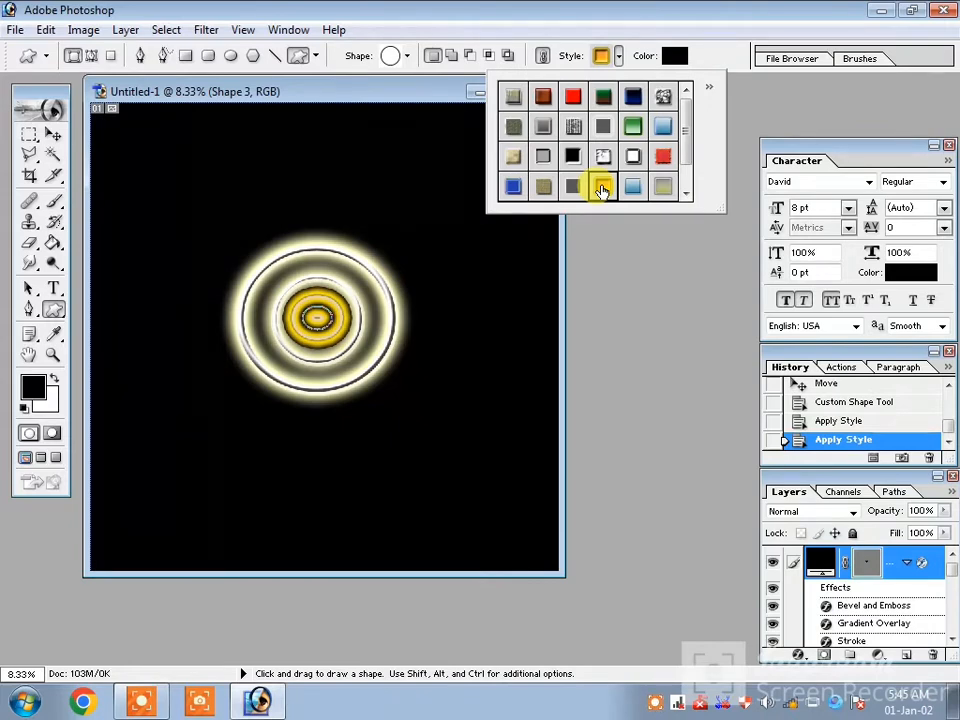
pyautogui.click(572, 156)
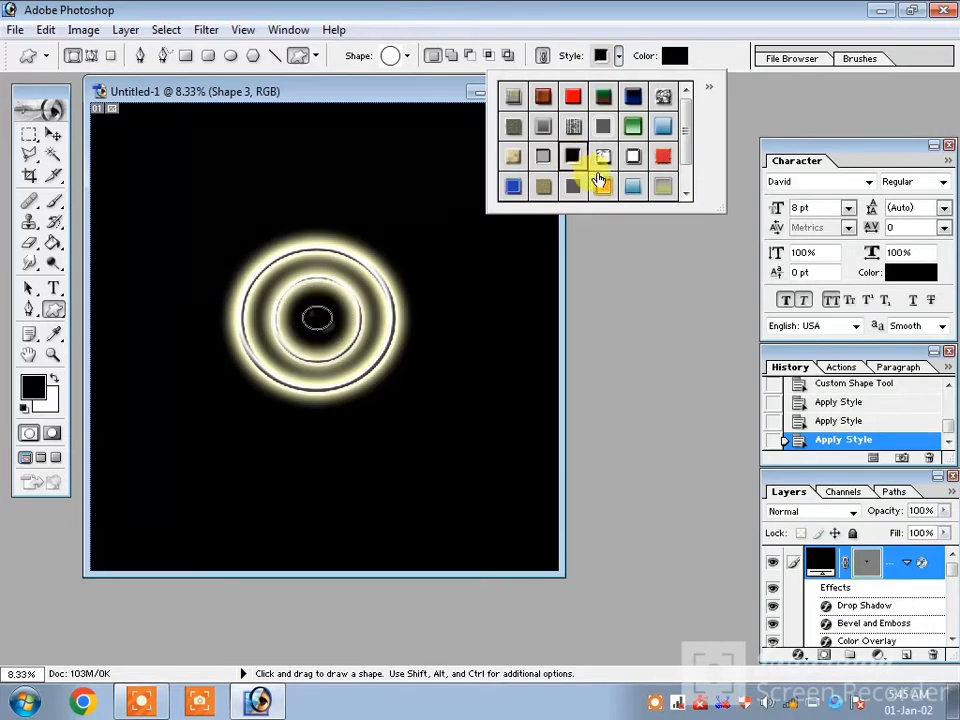
pyautogui.click(511, 187)
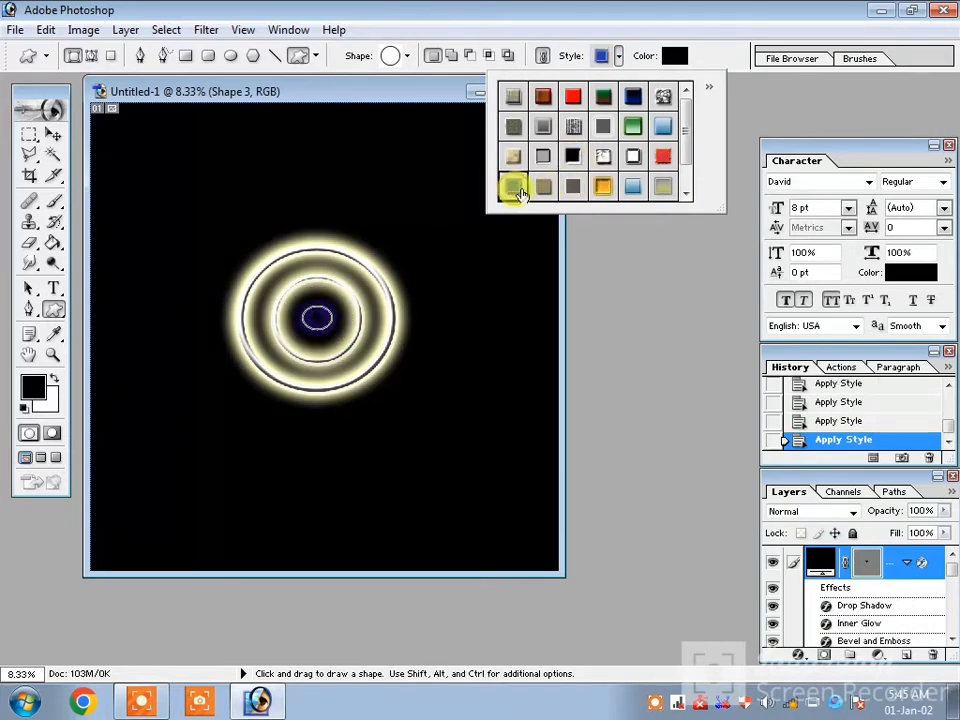
pyautogui.scroll(-3, 688, 150)
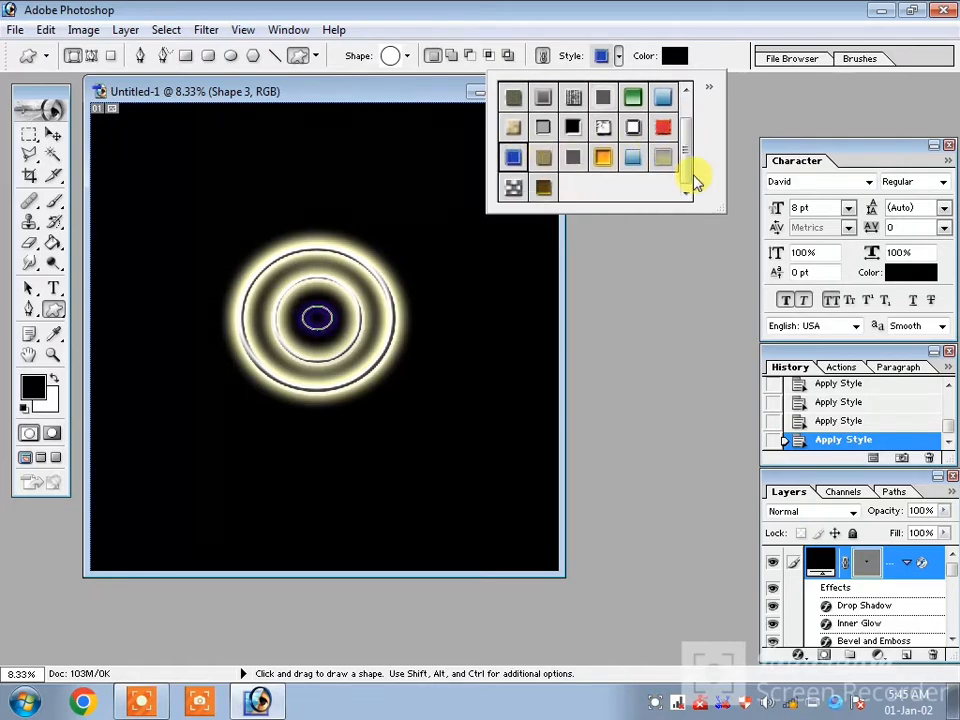
pyautogui.click(512, 126)
# Add the letter "s" as David text on the red circle at a font size of 4 pt
pyautogui.click(53, 288)
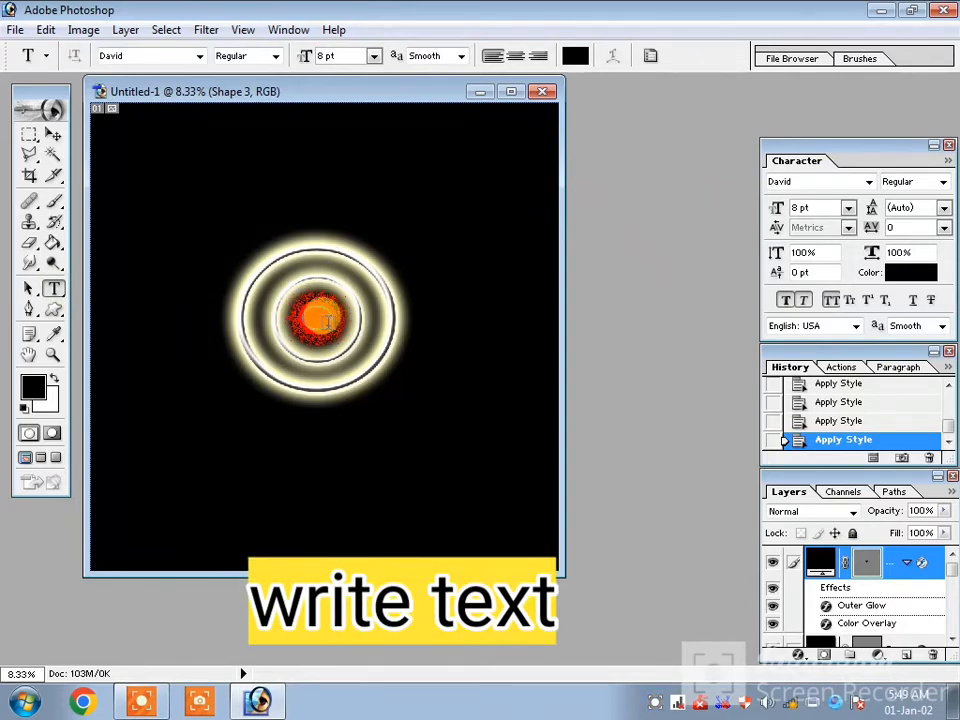
pyautogui.click(310, 318)
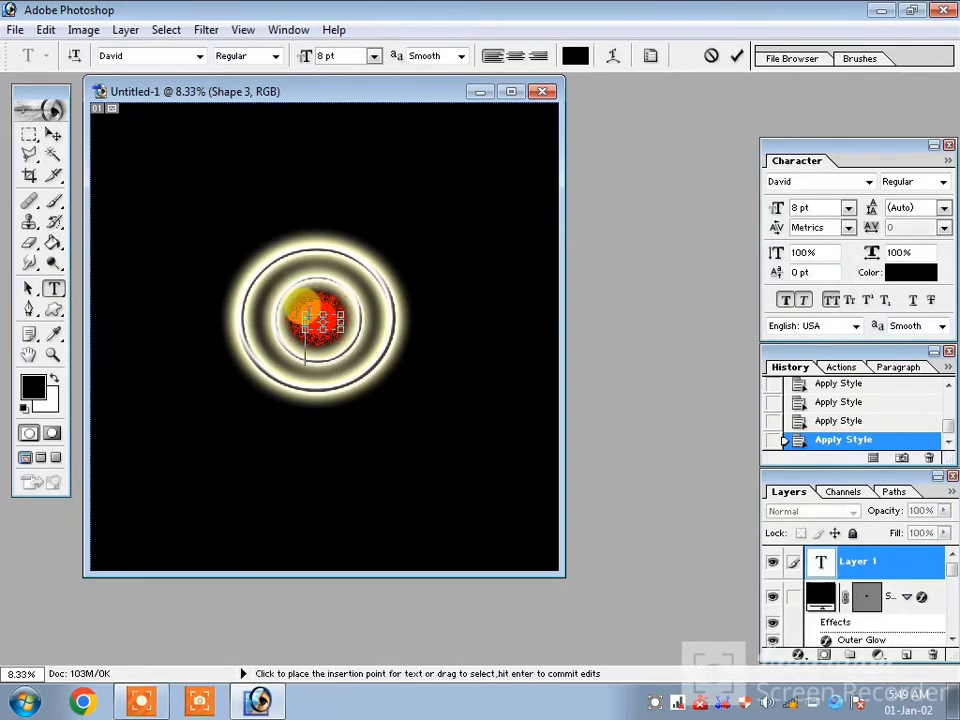
pyautogui.moveTo(300, 316)
pyautogui.mouseDown()
pyautogui.moveTo(274, 285)
pyautogui.moveTo(288, 303)
pyautogui.mouseUp()
pyautogui.click(848, 207)
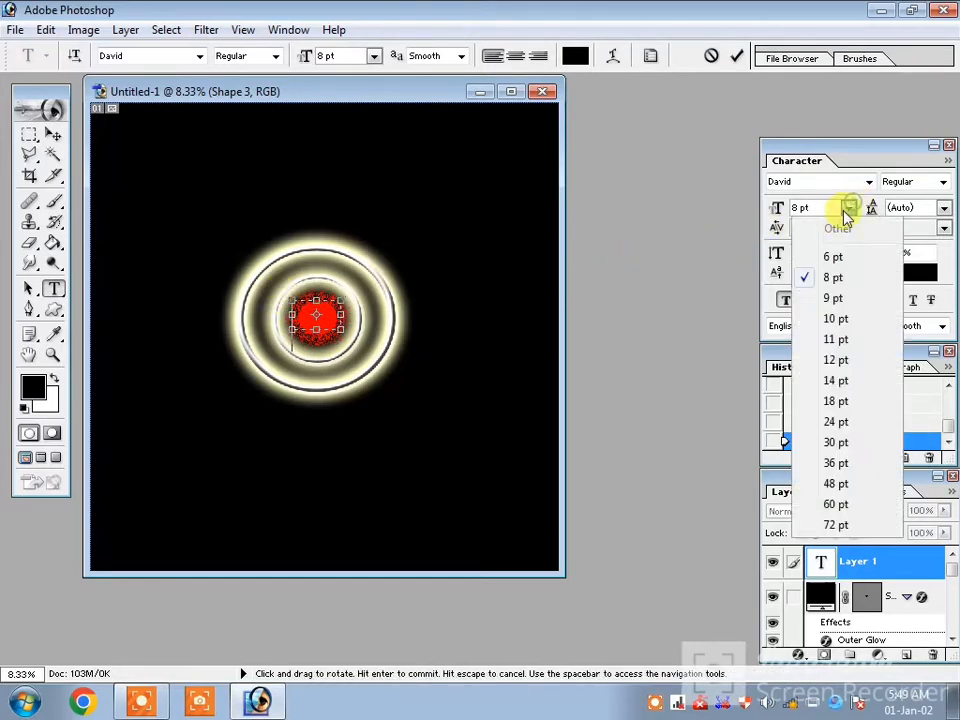
pyautogui.click(829, 255)
pyautogui.click(800, 207)
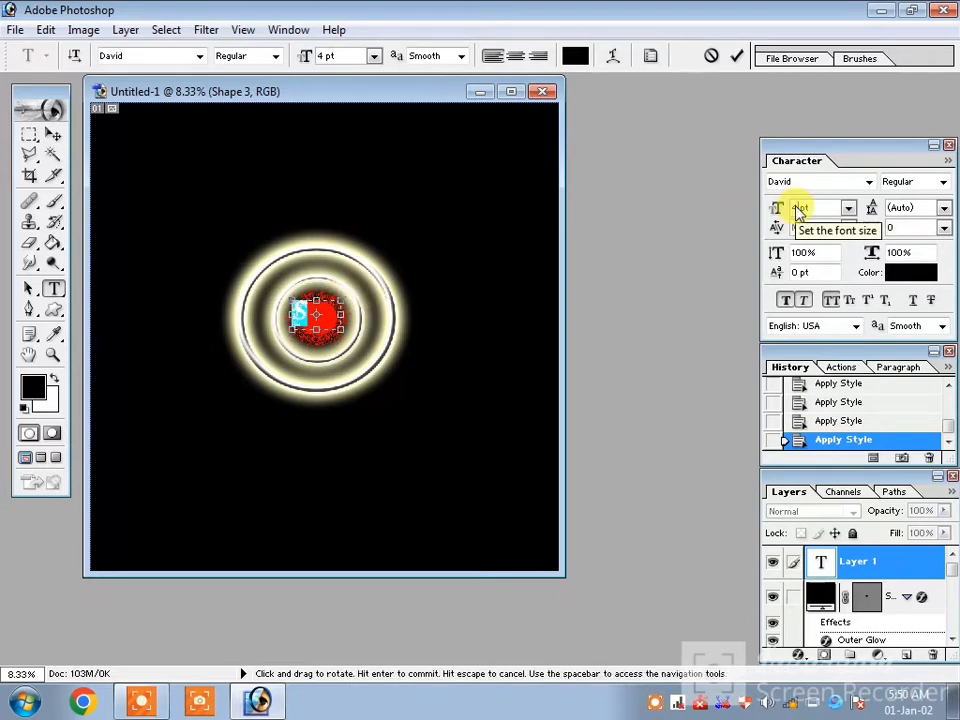
# Set the letter's font size to 5 pt
pyautogui.doubleClick(799, 210)
pyautogui.write('5')
pyautogui.press('Return')
pyautogui.click(305, 318)
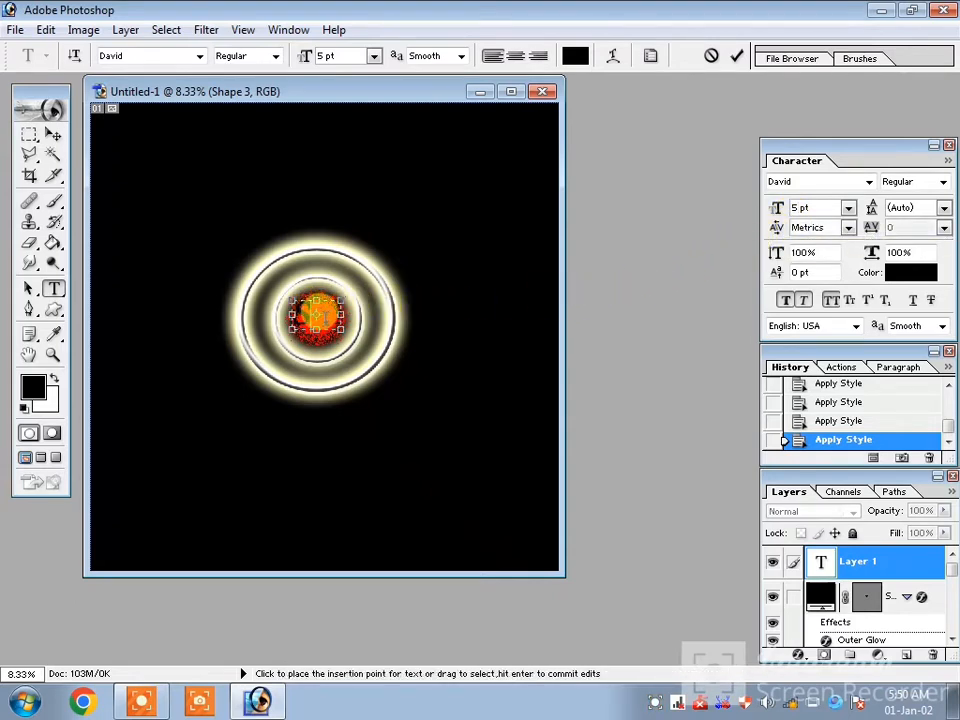
# Commit the text and move the letter to the middle of the red circle
pyautogui.click(53, 134)
pyautogui.moveTo(280, 300); pyautogui.dragTo(306, 316)
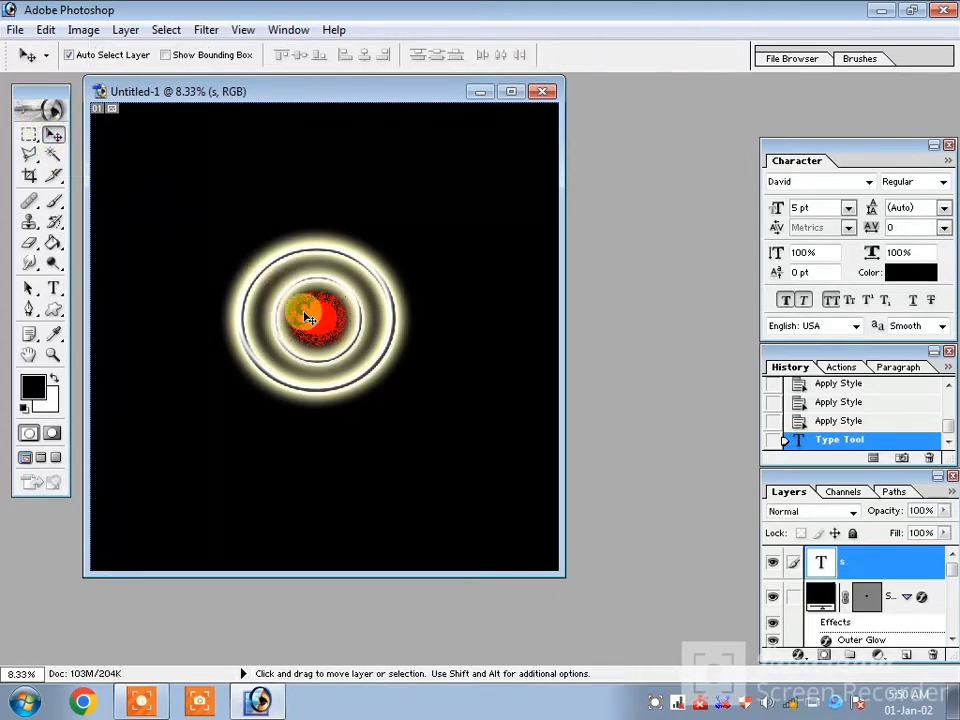
pyautogui.moveTo(313, 318); pyautogui.dragTo(317, 317)
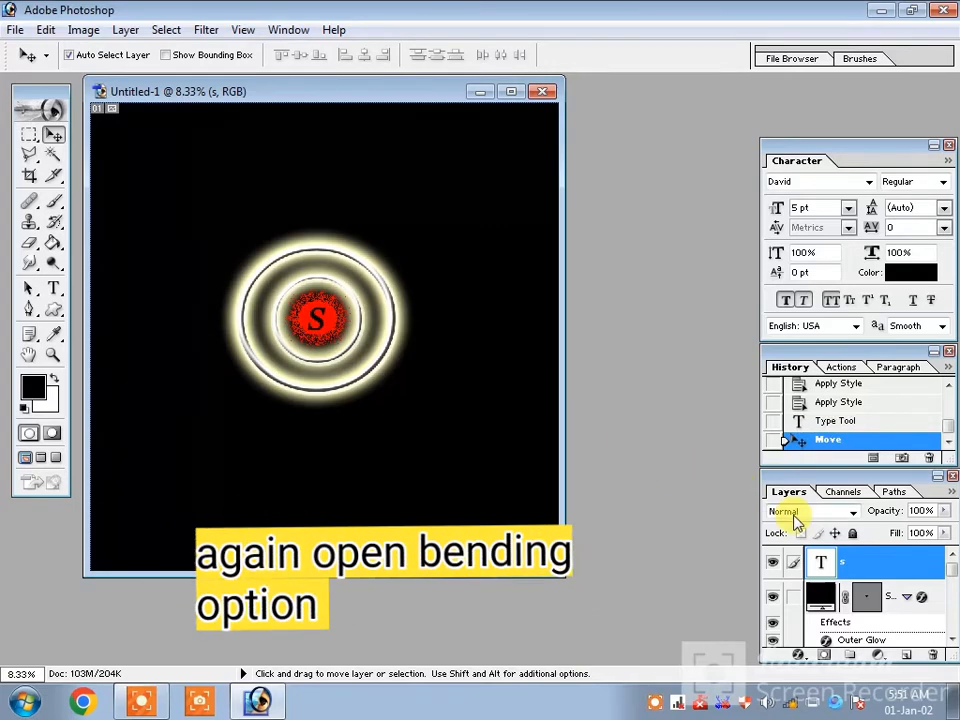
# Add a light grey Drop Shadow to the letter's layer with Normal blend mode and a 44 px distance
pyautogui.rightClick(845, 560)
pyautogui.click(834, 365)
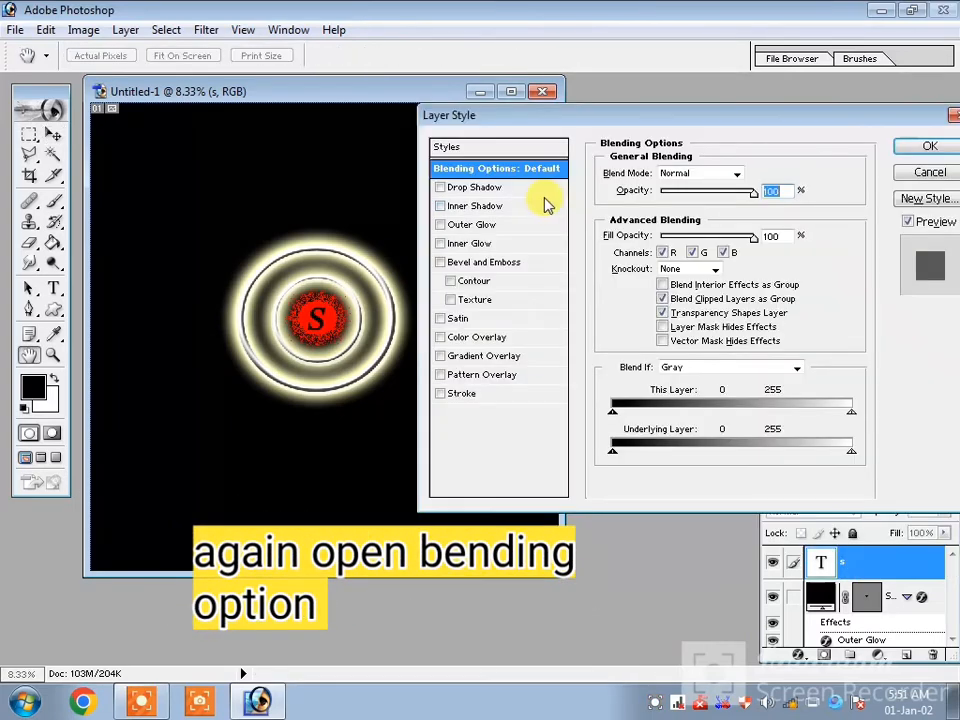
pyautogui.click(483, 190)
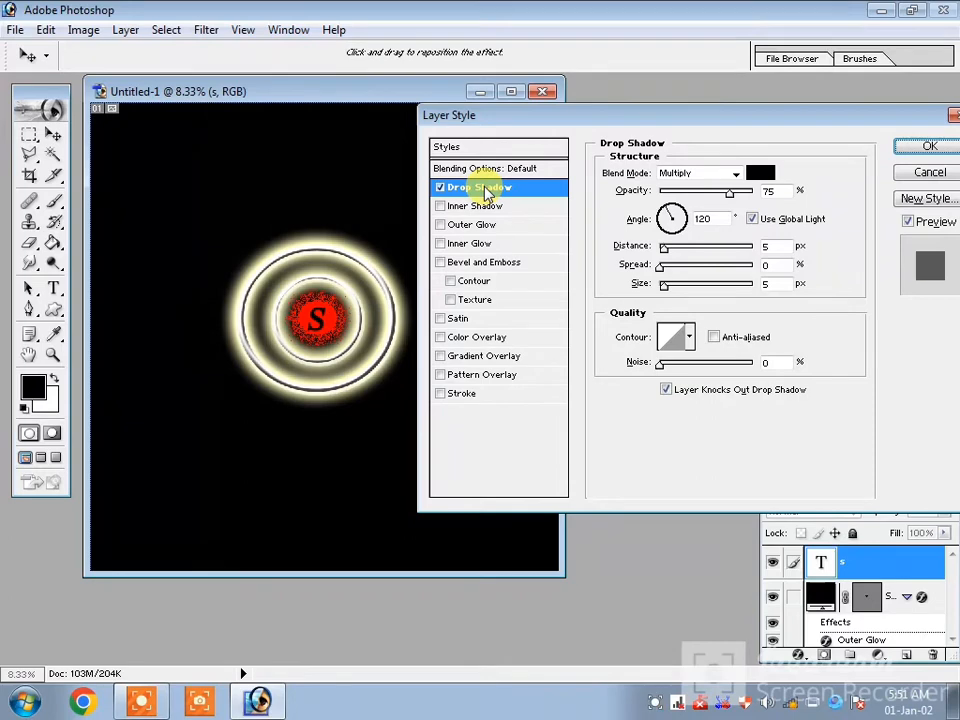
pyautogui.click(736, 174)
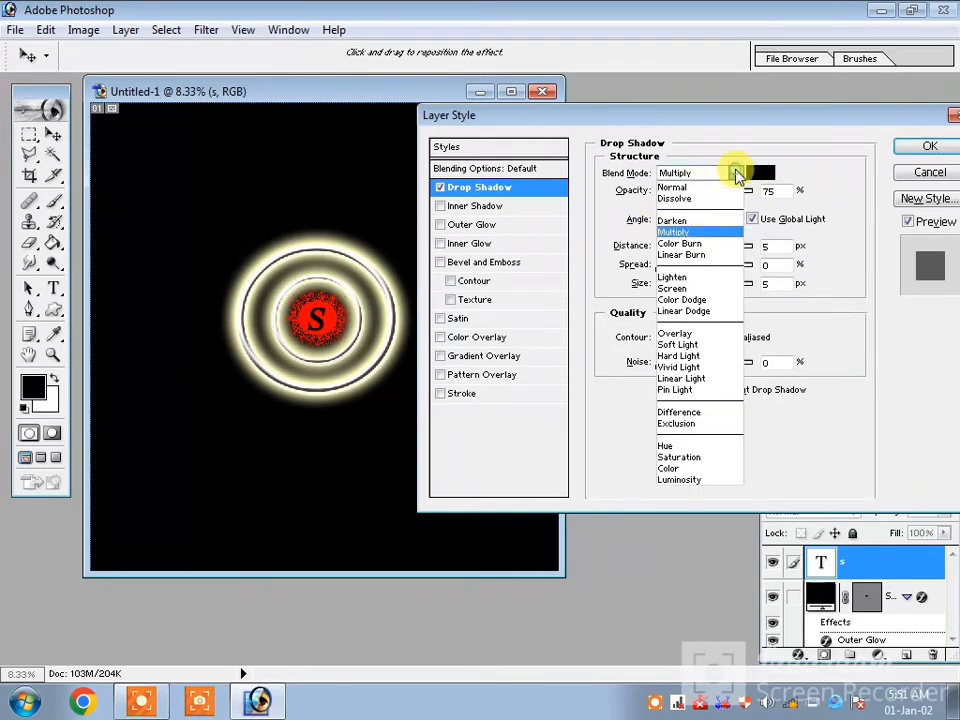
pyautogui.click(705, 186)
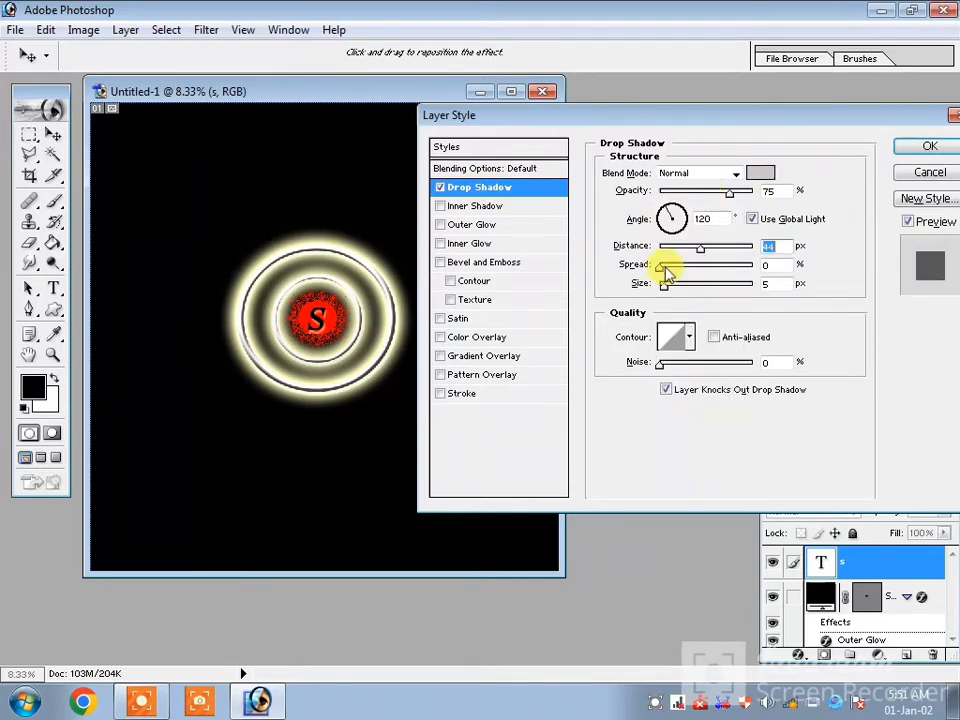
# Set the letter's drop shadow to 98% spread, 18 px size and 95% opacity, and shorten its distance
pyautogui.moveTo(661, 267); pyautogui.dragTo(750, 270)
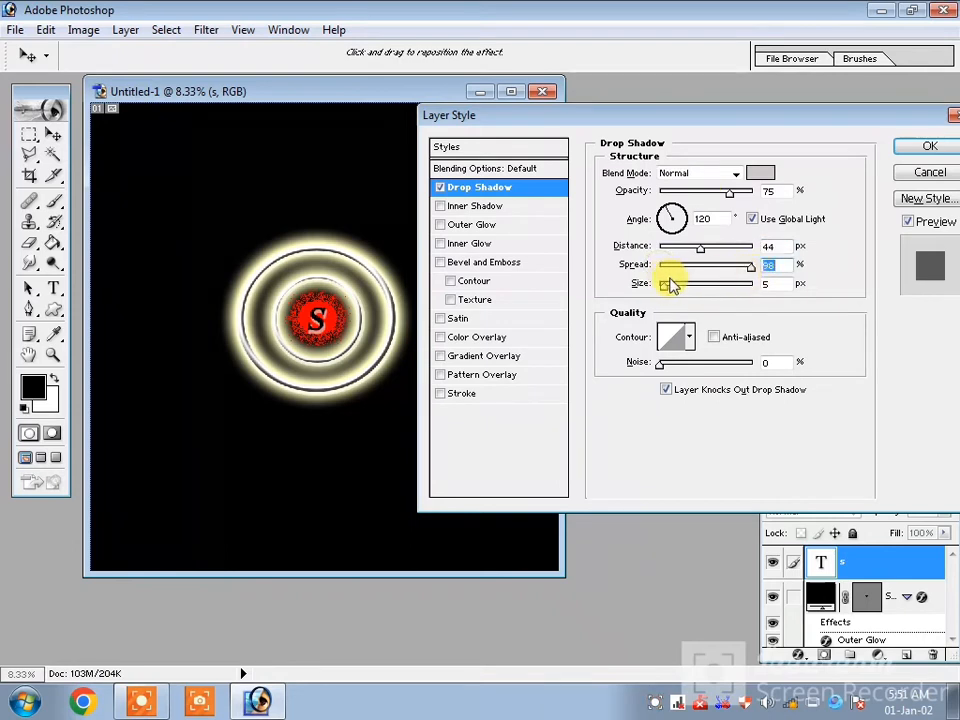
pyautogui.moveTo(665, 286); pyautogui.dragTo(670, 285)
pyautogui.moveTo(662, 363)
pyautogui.mouseDown()
pyautogui.moveTo(757, 368)
pyautogui.moveTo(662, 363)
pyautogui.mouseUp()
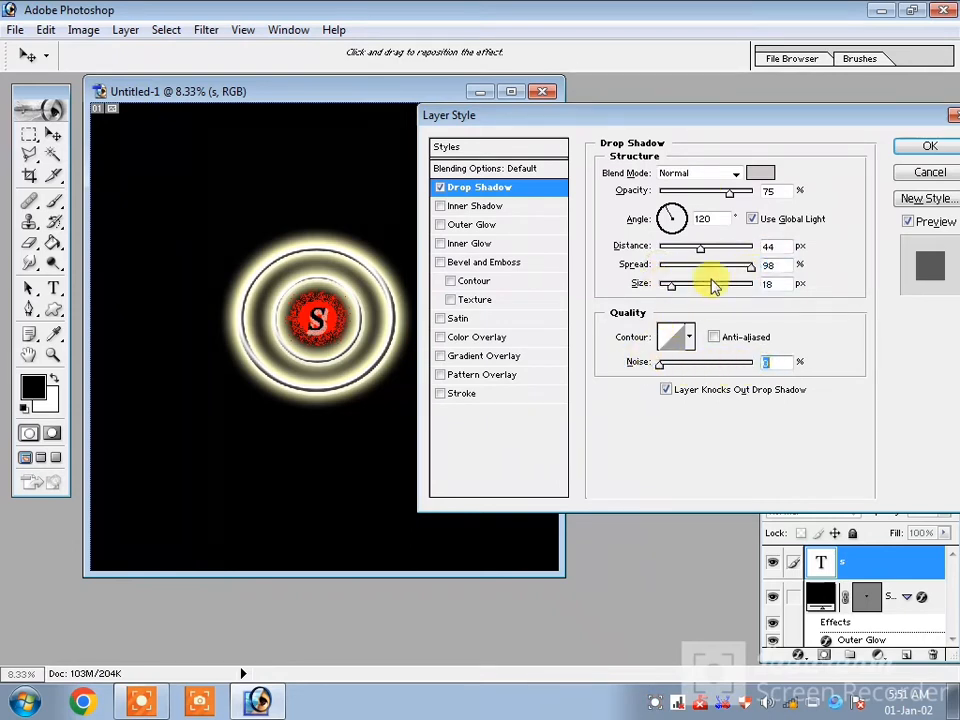
pyautogui.moveTo(729, 193); pyautogui.dragTo(750, 197)
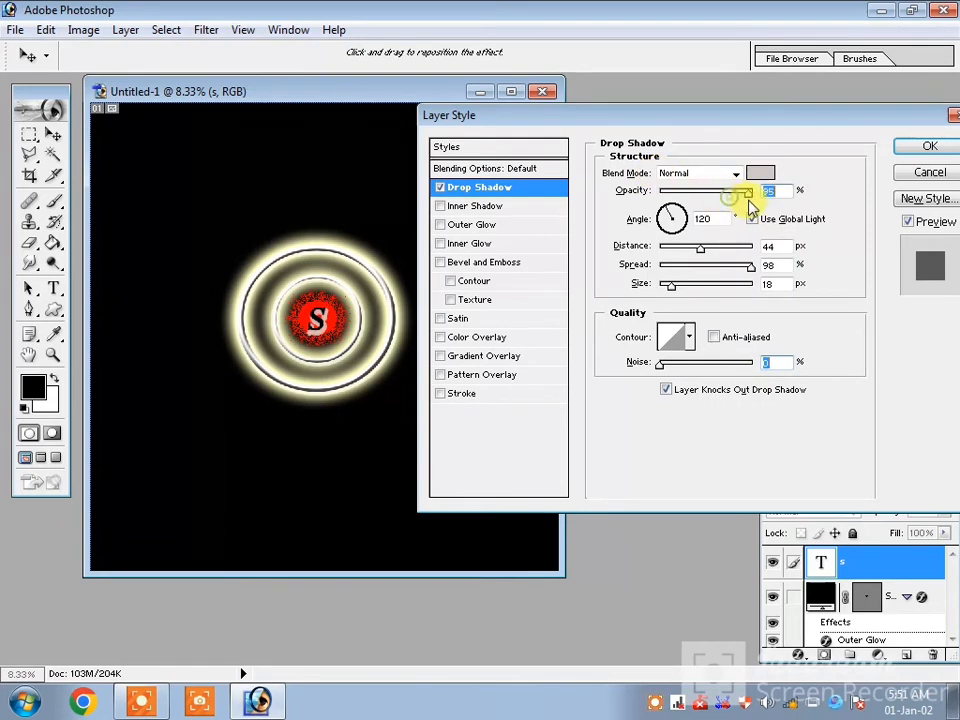
pyautogui.moveTo(700, 248); pyautogui.dragTo(680, 252)
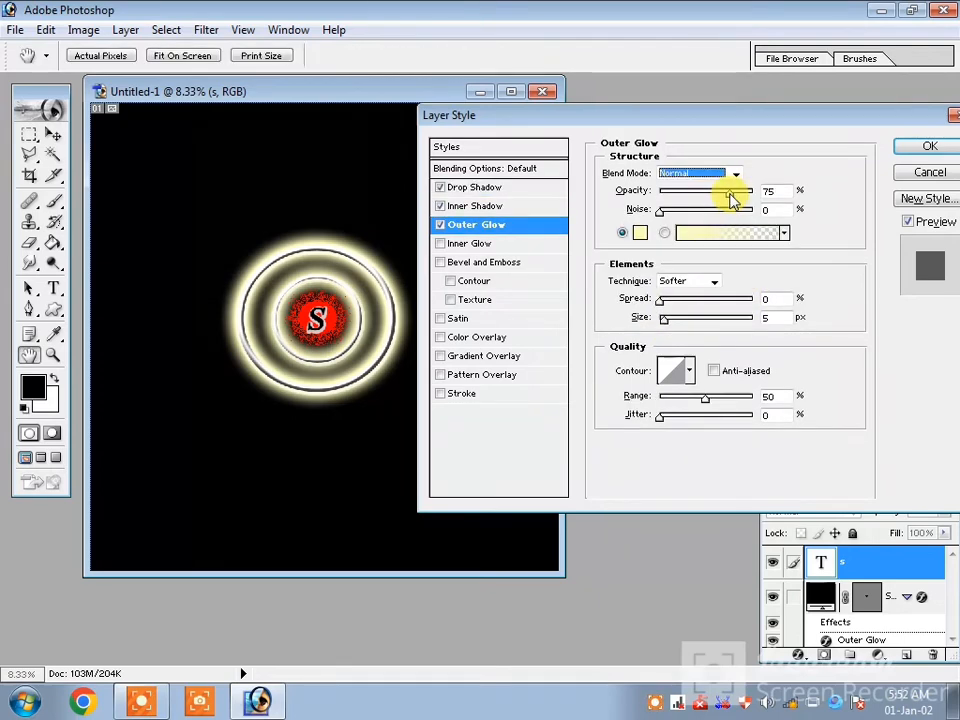
# Give the letter a Normal-mode Outer Glow with 64% opacity, 15% spread and 250 px size
pyautogui.moveTo(729, 193); pyautogui.dragTo(750, 193)
pyautogui.moveTo(713, 300); pyautogui.dragTo(671, 300)
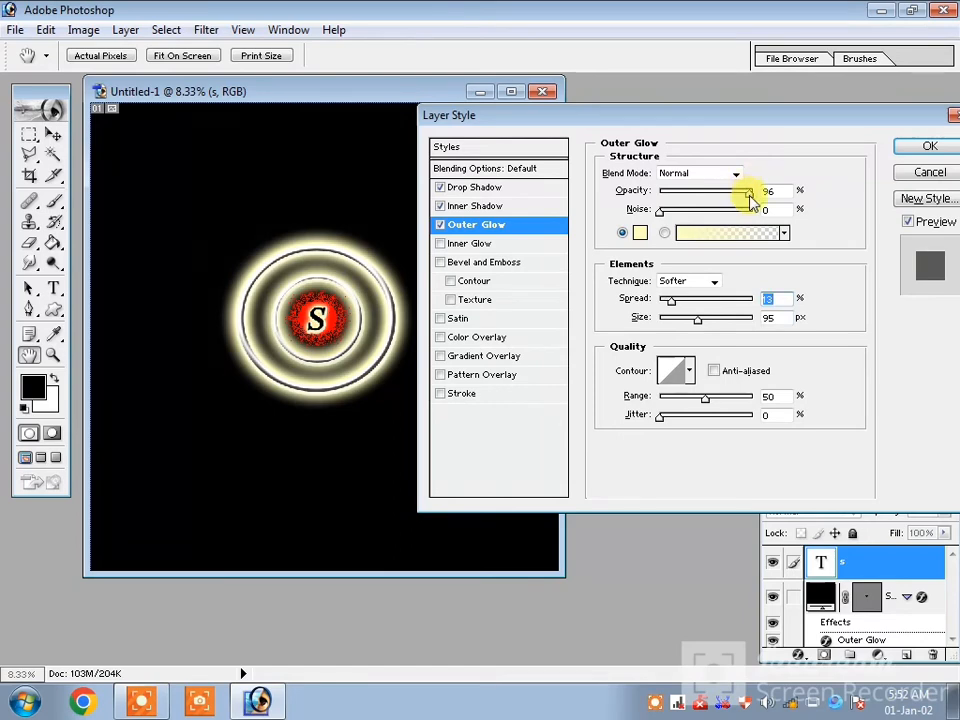
pyautogui.moveTo(750, 192); pyautogui.dragTo(722, 212)
pyautogui.moveTo(698, 318); pyautogui.dragTo(762, 322)
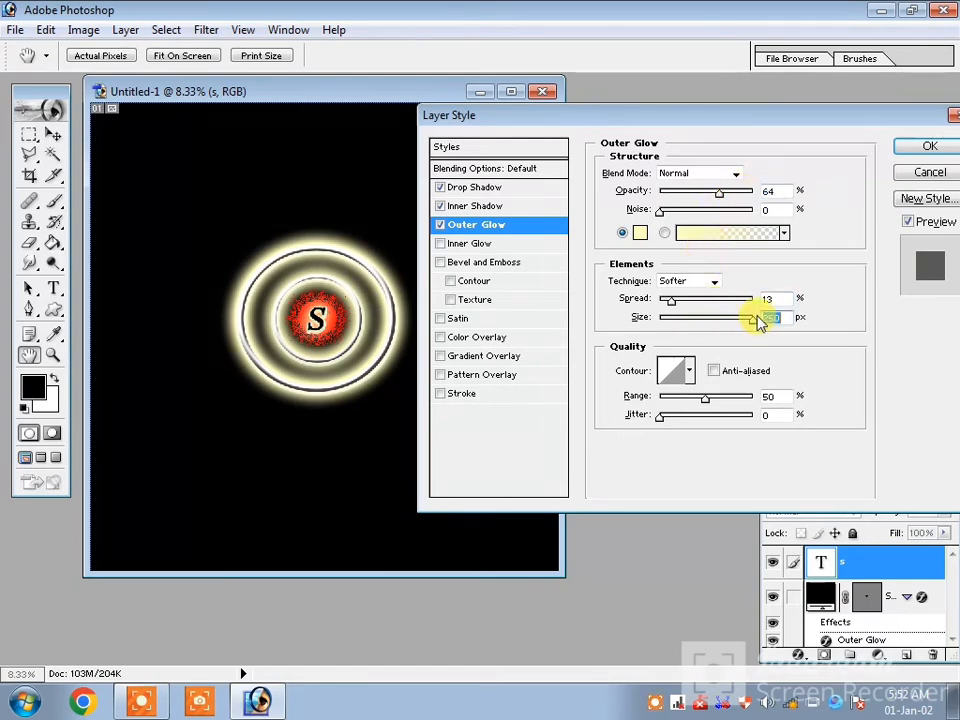
pyautogui.moveTo(671, 302)
pyautogui.mouseDown()
pyautogui.moveTo(707, 306)
pyautogui.moveTo(676, 312)
pyautogui.mouseUp()
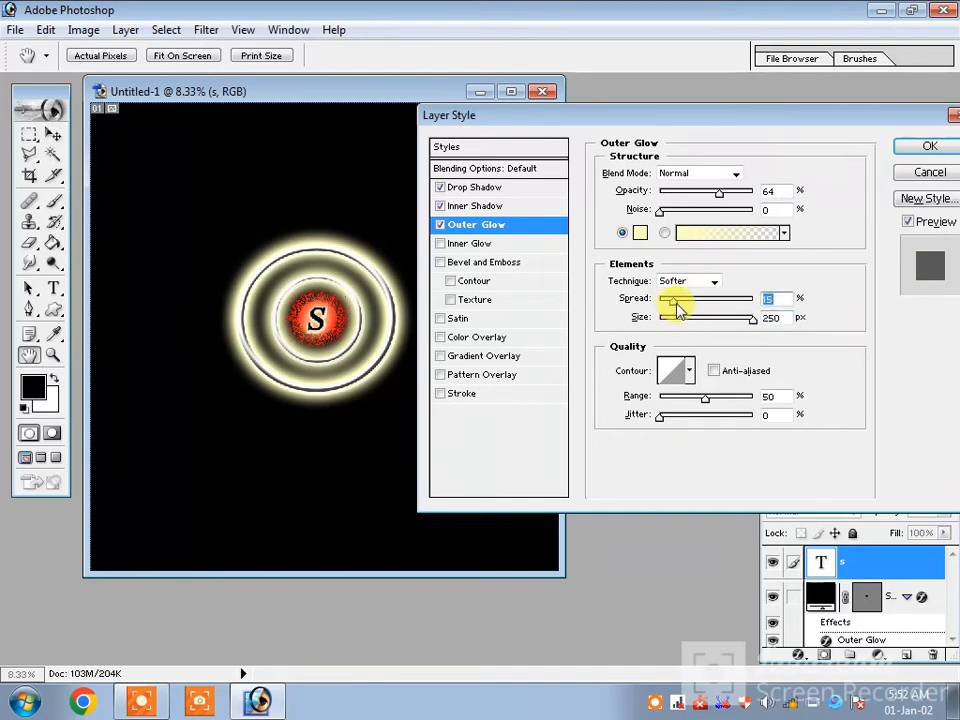
# Add an Inner Glow and a smooth Inner Bevel of 1000% depth to the letter, and increase the bevel's softening
pyautogui.moveTo(663, 216)
pyautogui.mouseDown()
pyautogui.moveTo(746, 208)
pyautogui.moveTo(671, 220)
pyautogui.mouseUp()
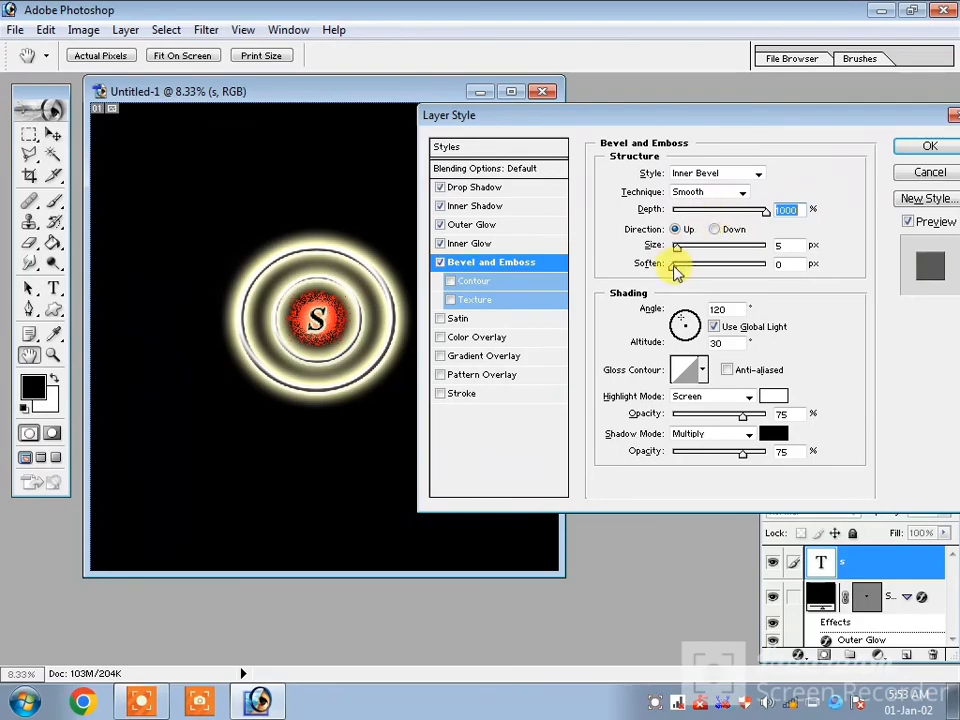
pyautogui.moveTo(677, 266); pyautogui.dragTo(700, 272)
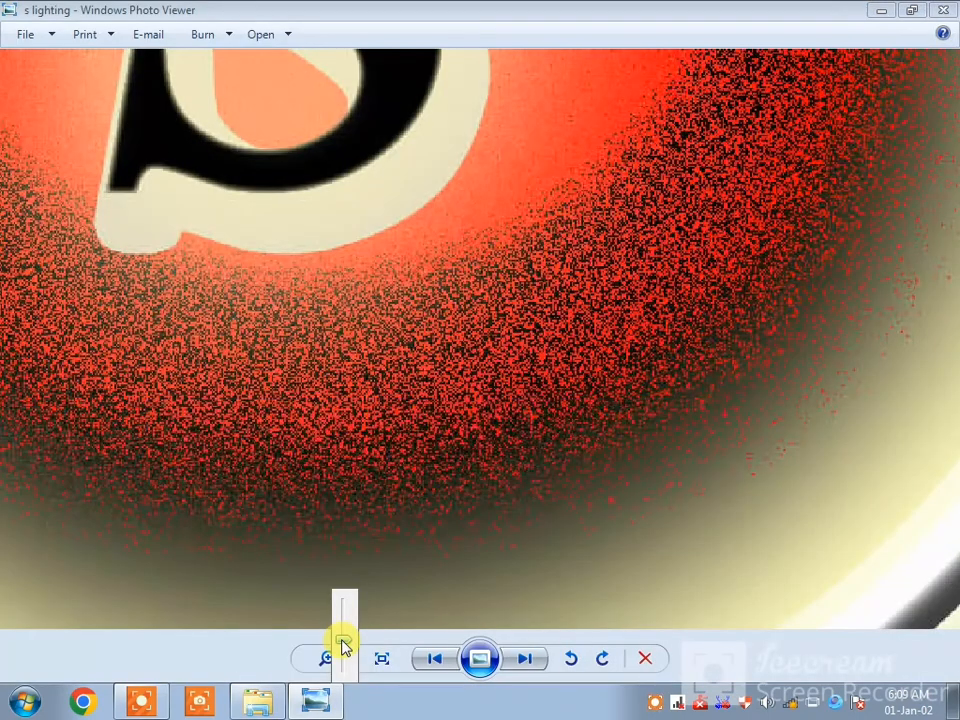
# Inspect the quality of the saved "s lighting" image in Windows Photo Viewer, around the letter and its red glow
pyautogui.scroll(-3, 343, 643)
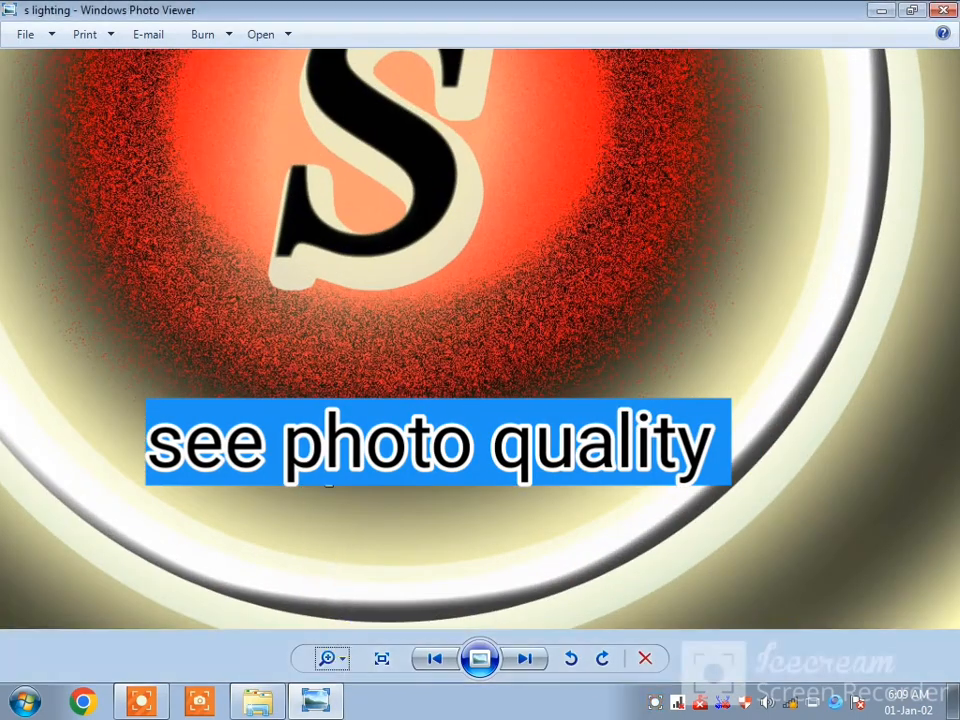
pyautogui.moveTo(330, 484); pyautogui.dragTo(414, 600)
pyautogui.click(339, 660)
pyautogui.moveTo(339, 660)
pyautogui.mouseDown()
pyautogui.moveTo(340, 642)
pyautogui.moveTo(343, 660)
pyautogui.mouseUp()
pyautogui.moveTo(621, 536); pyautogui.dragTo(373, 311)
pyautogui.click(326, 658)
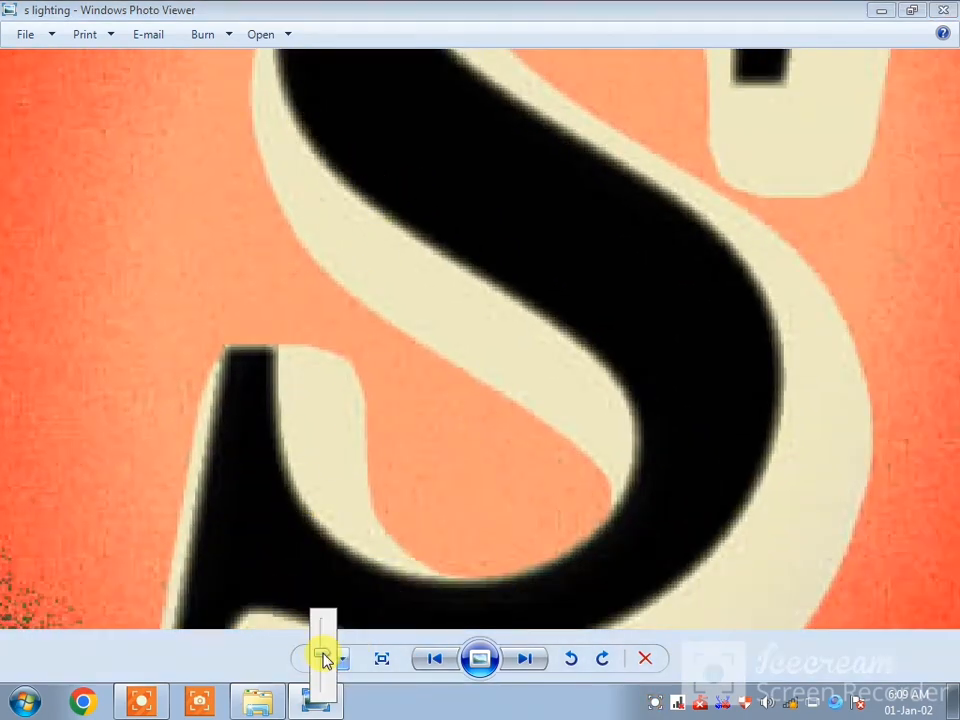